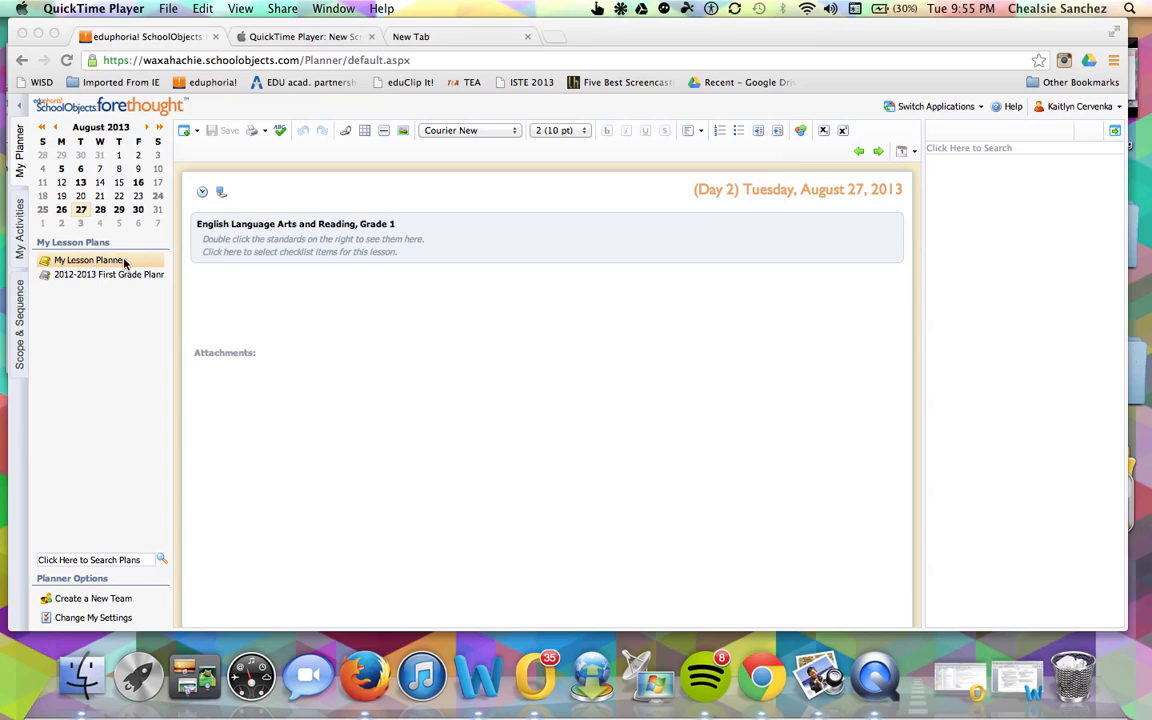
Open the 2012-13_My Planner schedule for editing through the planner's schedule settings.
left_click(96, 622)
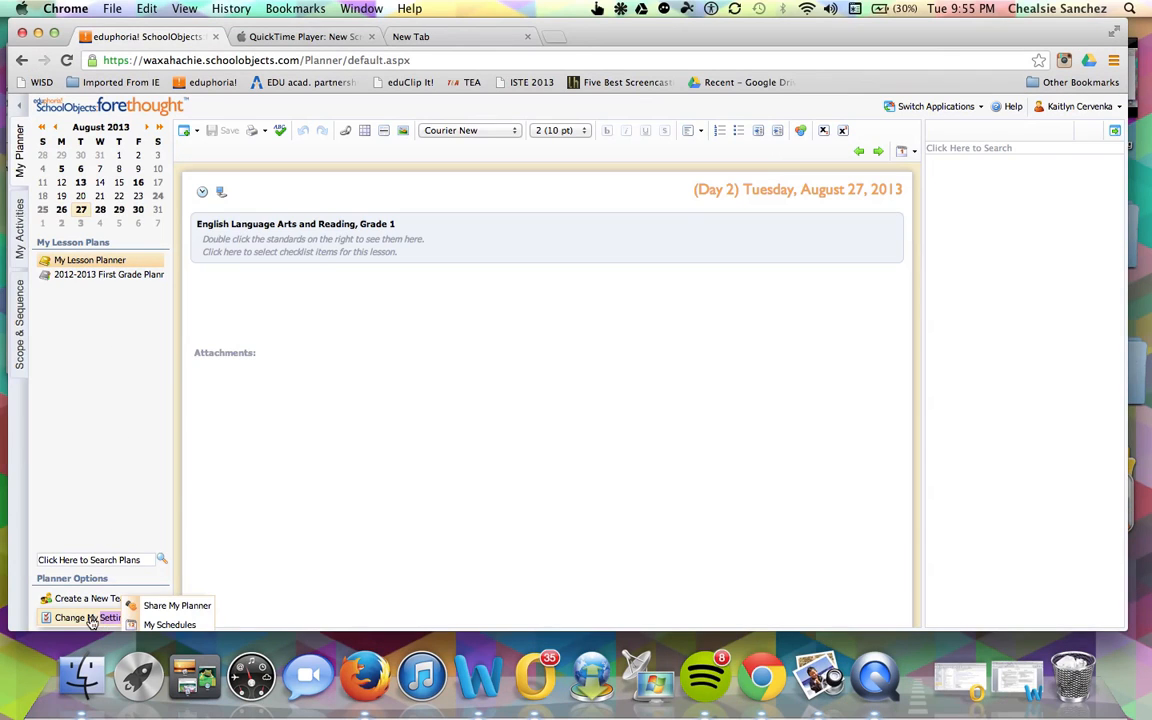
left_click(176, 625)
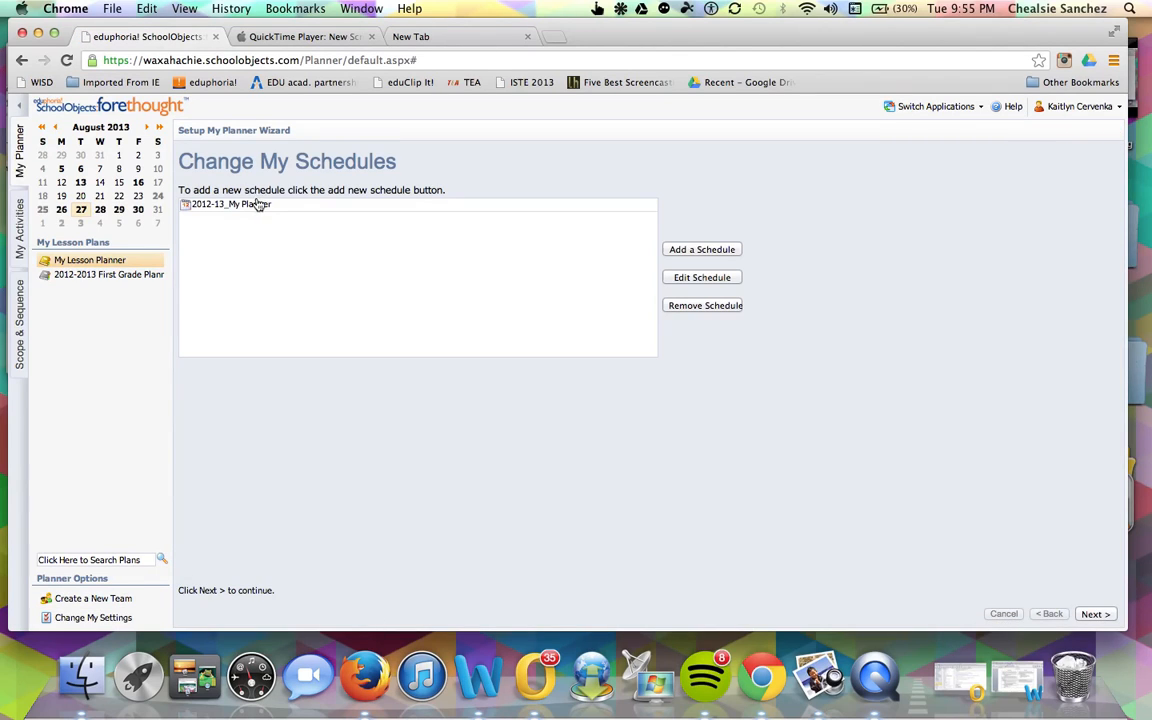
left_click(246, 213)
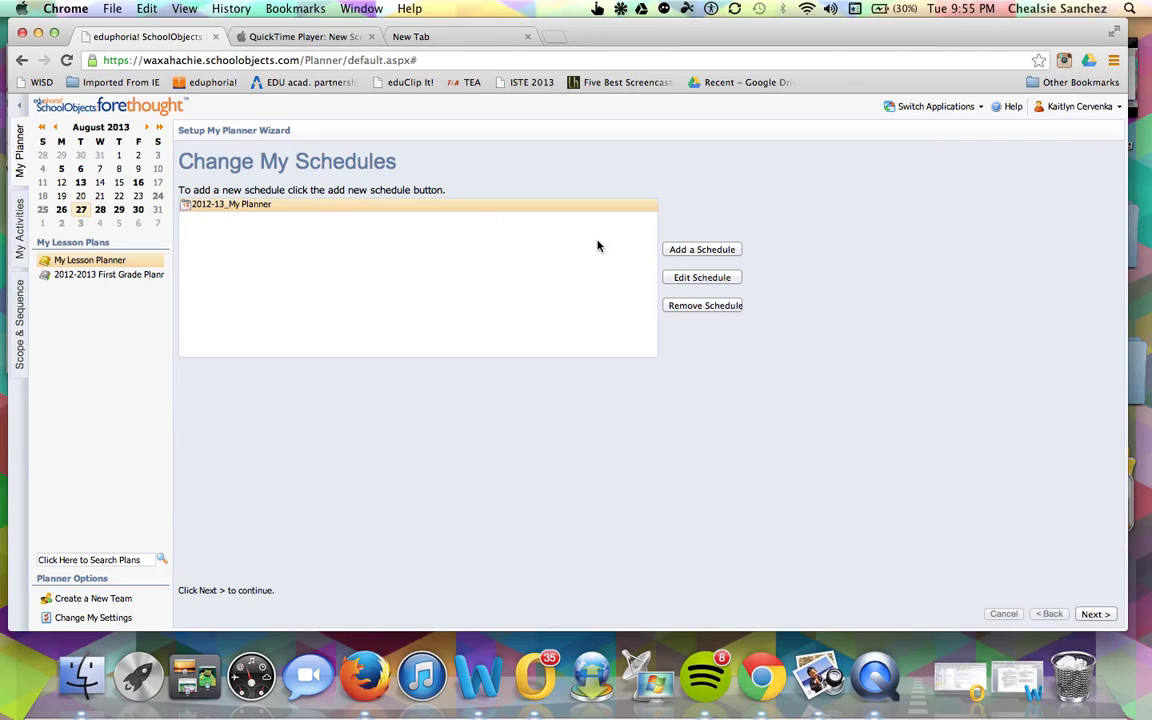
left_click(718, 278)
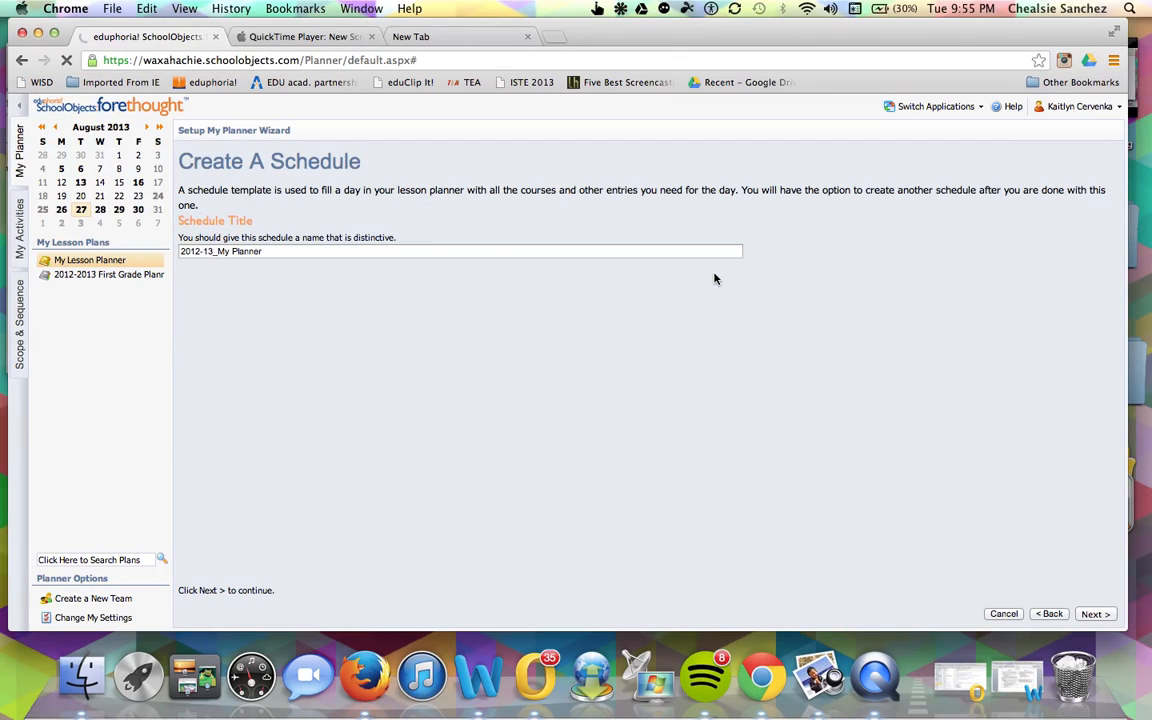
Rename the schedule to 2013-14_My Planner and continue to its entries.
left_click(201, 252)
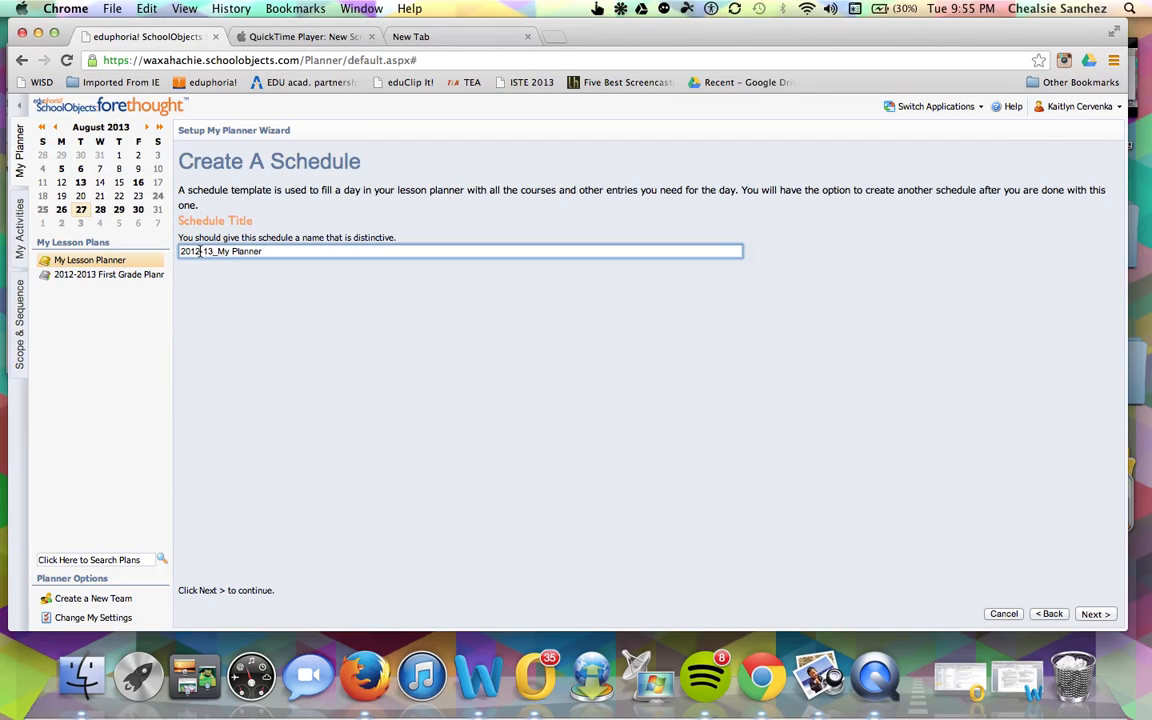
key("BackSpace")
type("3")
left_click(1094, 614)
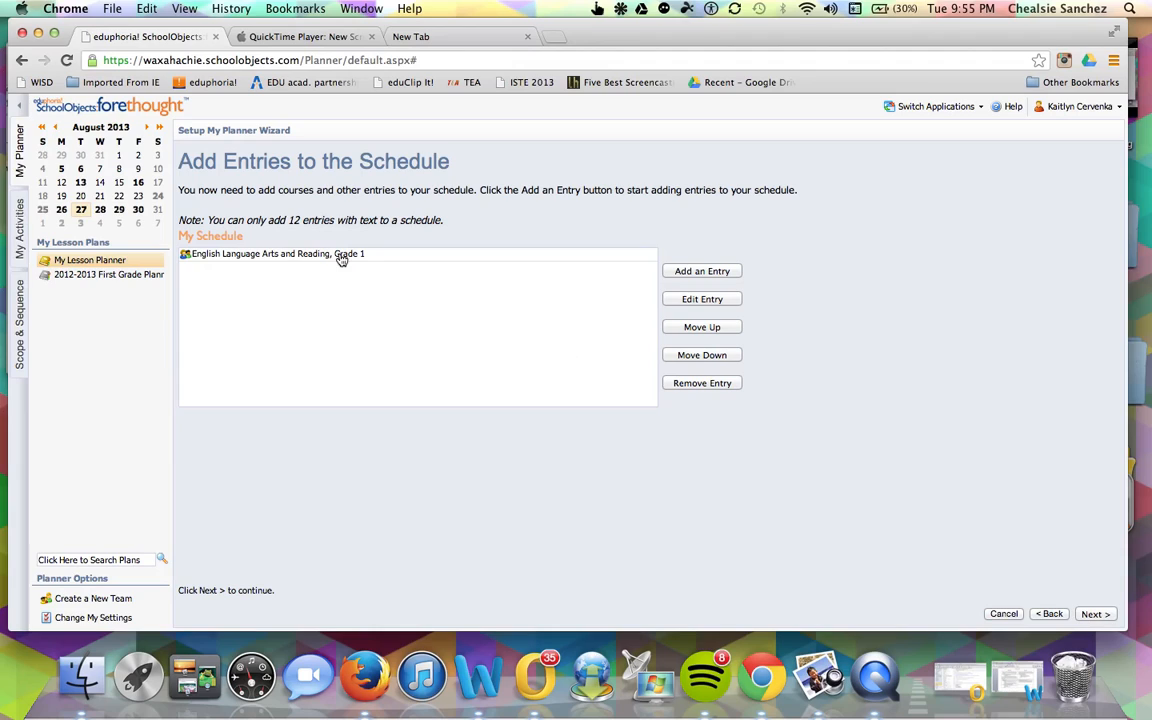
Add the Elementary First Grade course Mathematics, Grade 1 as a learning-standards entry, applied to Mathematics Grade 1 - Period 6.
left_click(342, 256)
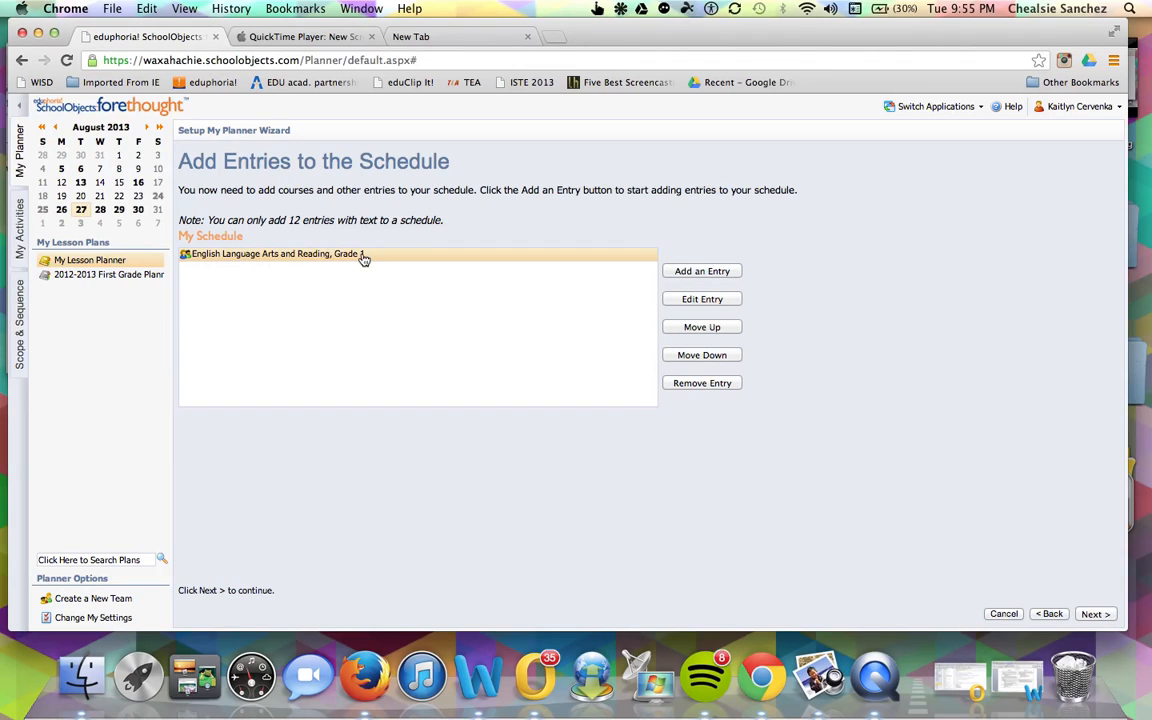
left_click(704, 274)
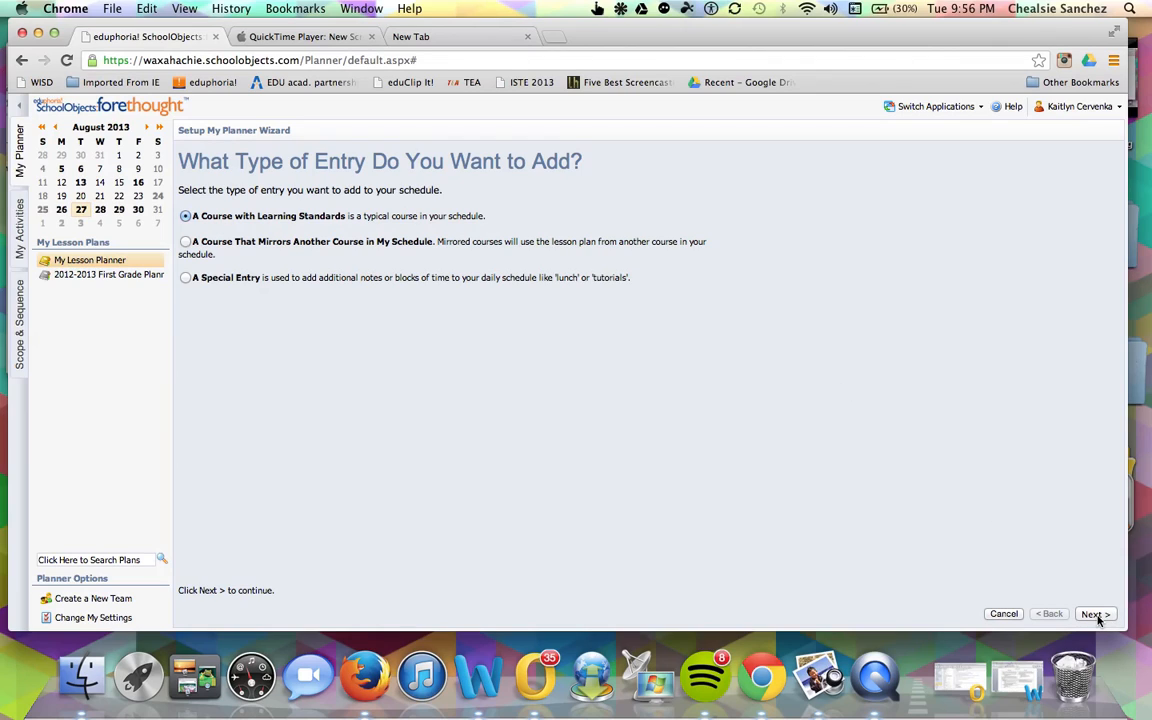
left_click(1095, 614)
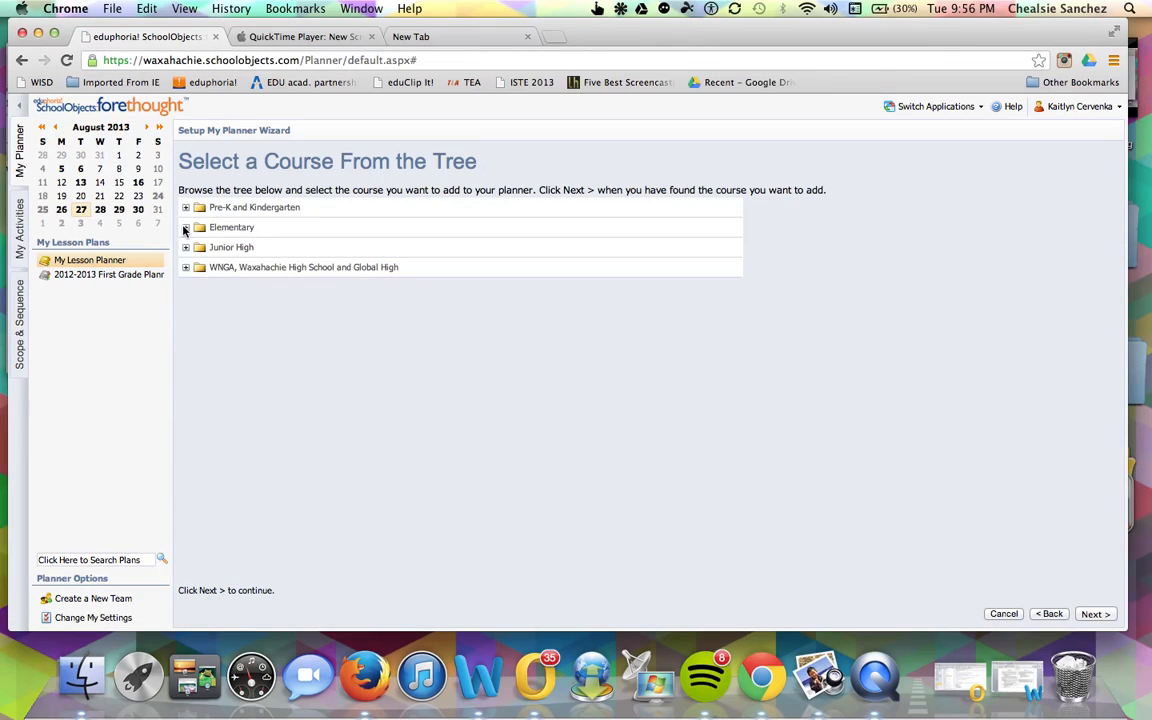
left_click(185, 228)
left_click(185, 228)
left_click(185, 228)
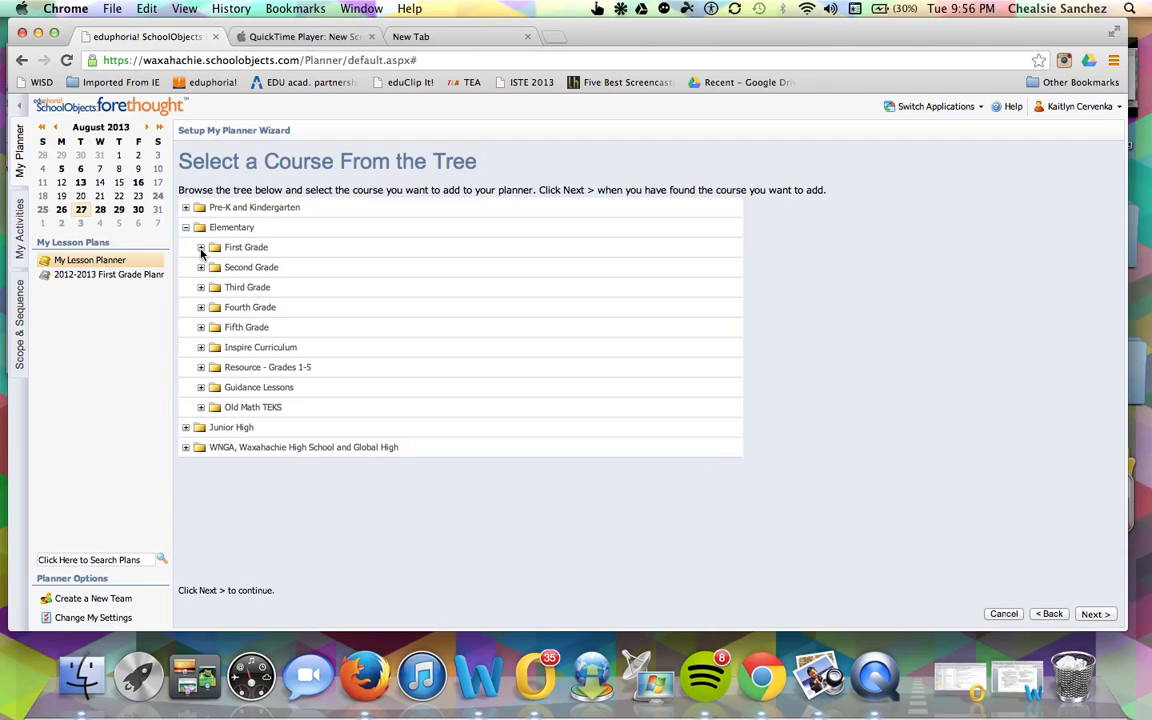
left_click(201, 249)
left_click(267, 308)
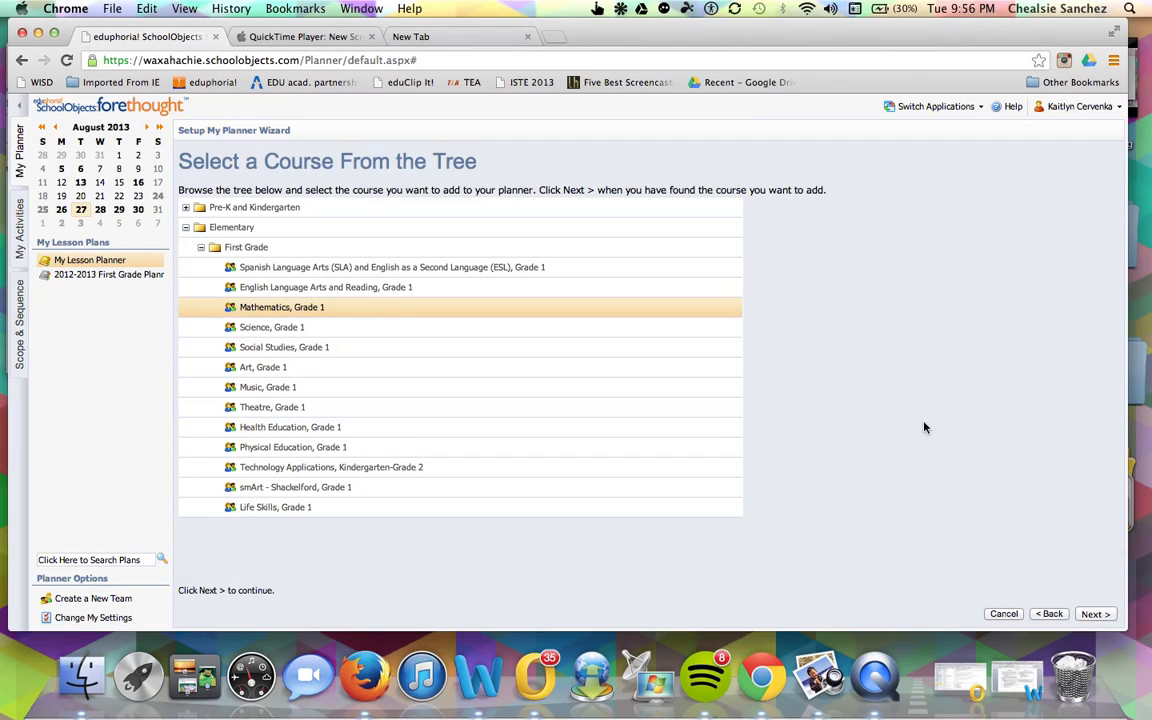
left_click(1095, 614)
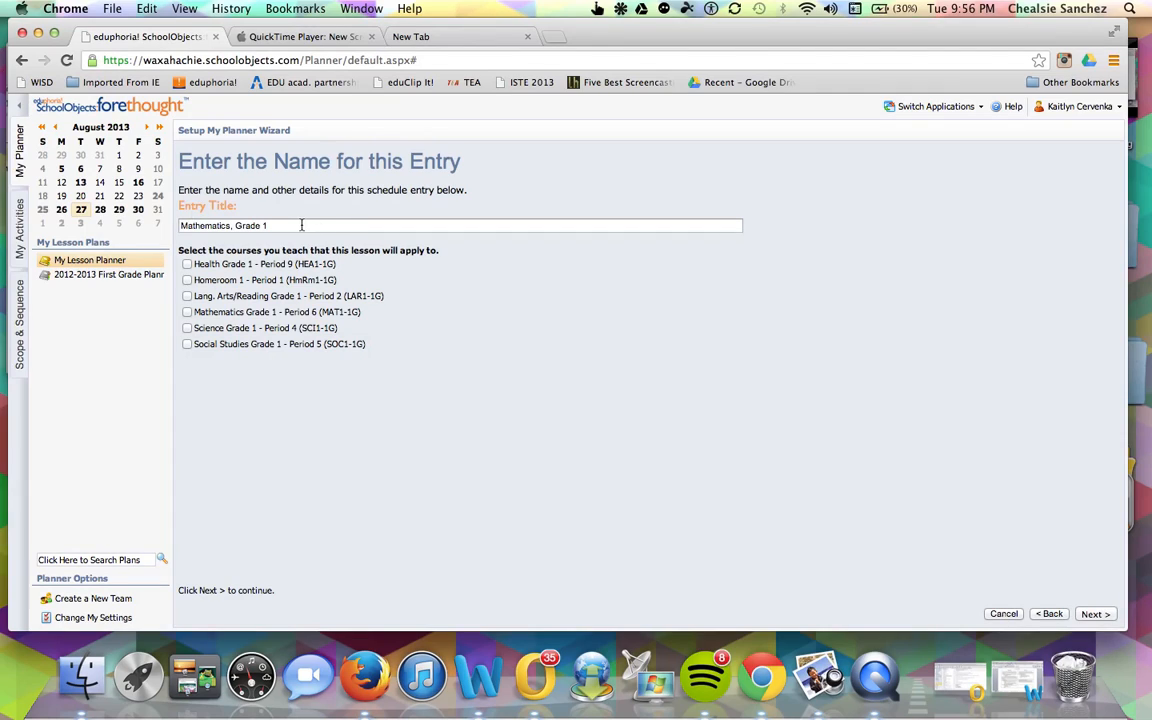
left_click(188, 312)
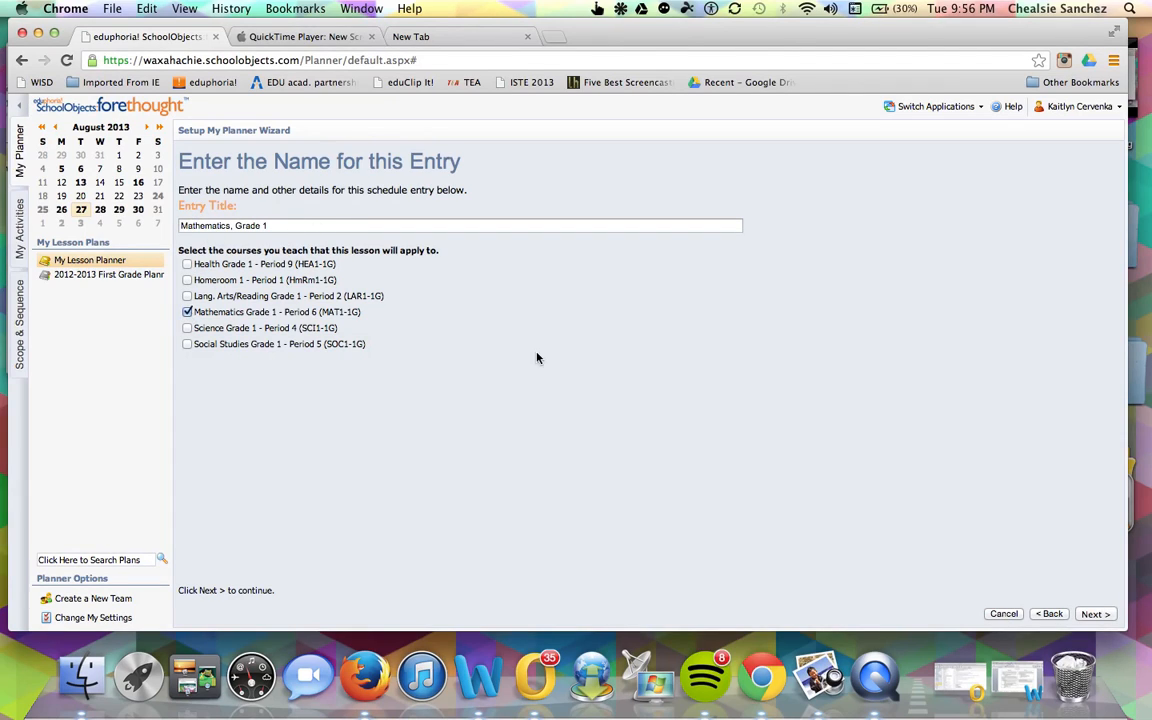
left_click(1094, 614)
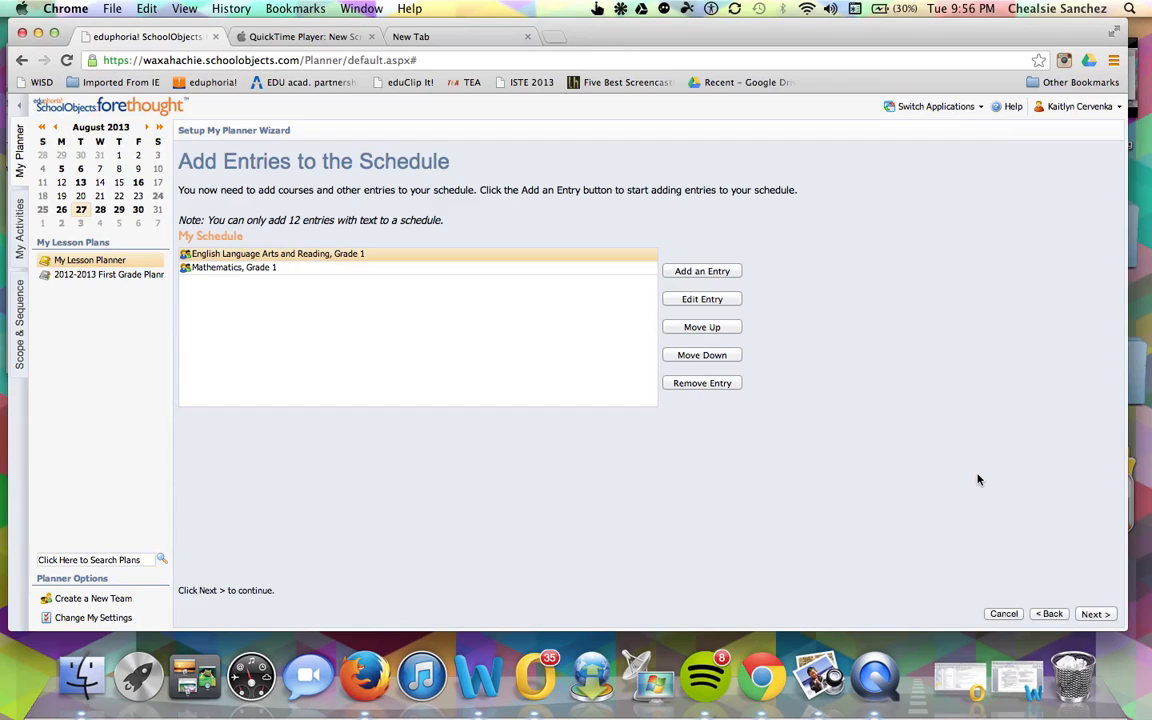
Add a special entry titled Lunch to the schedule and select it in the entry list.
left_click(381, 270)
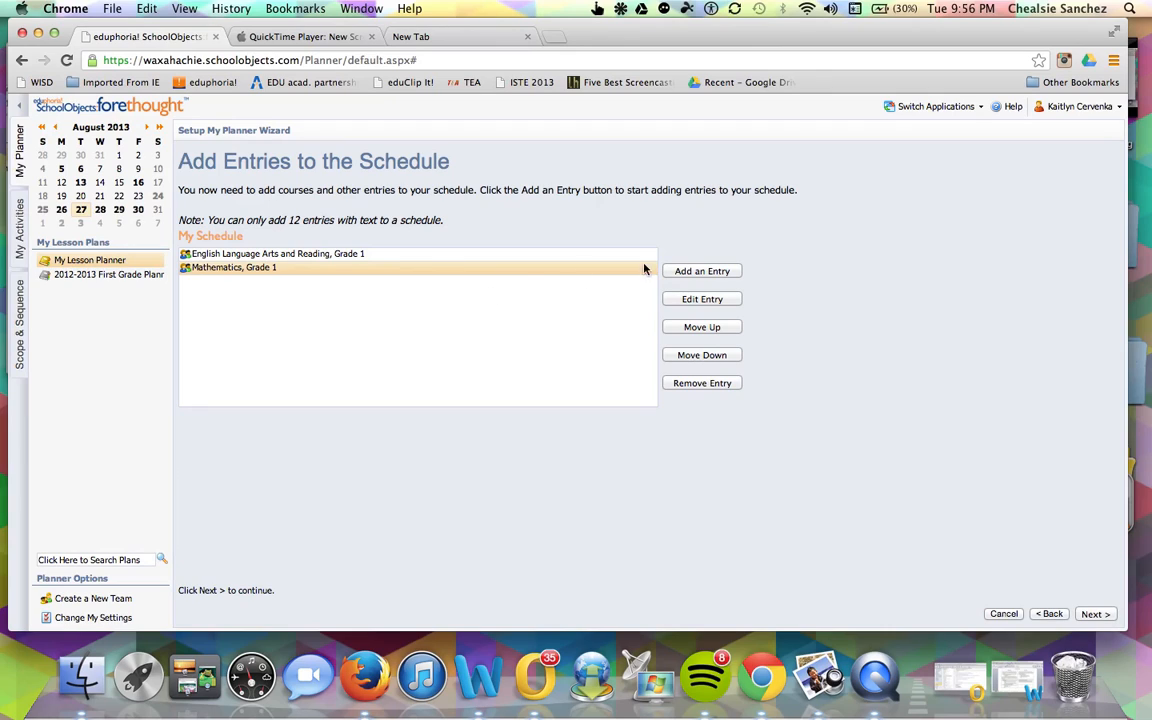
left_click(704, 272)
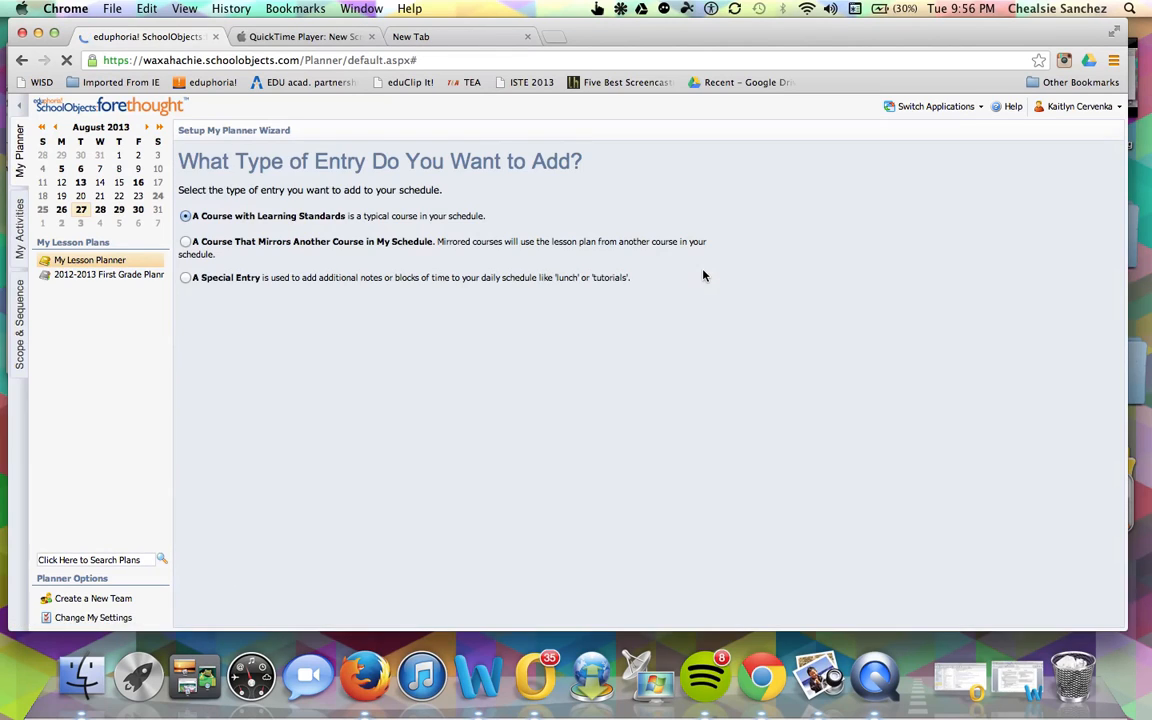
left_click(186, 279)
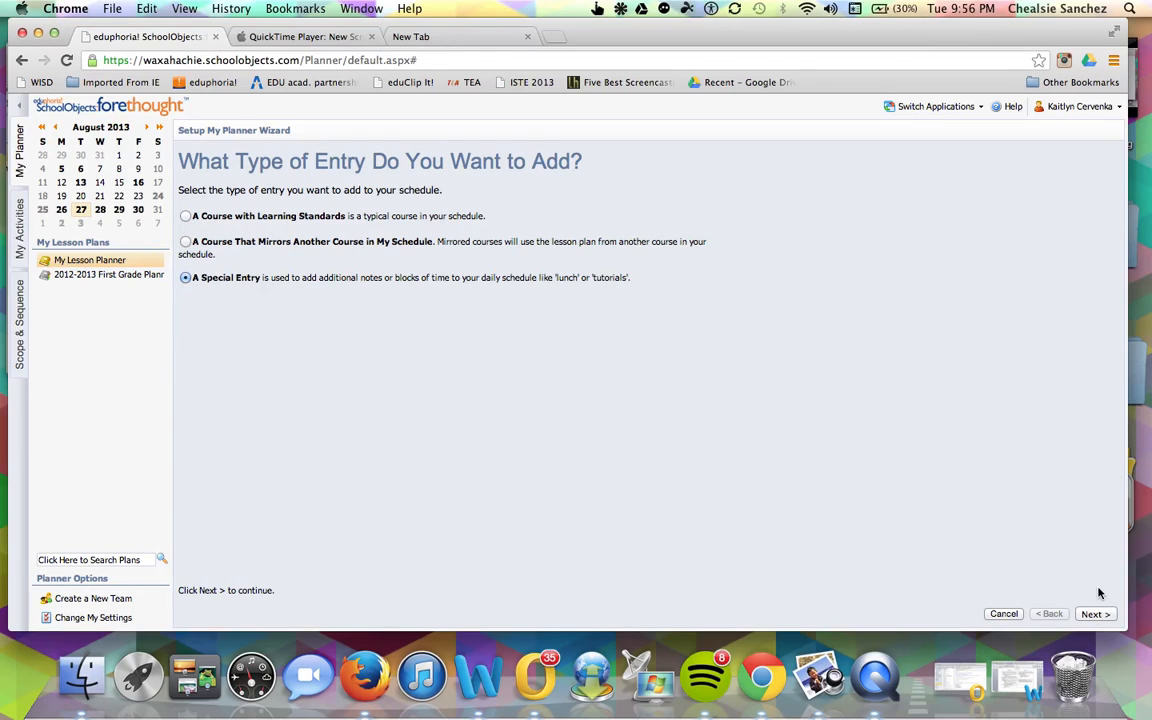
left_click(1094, 614)
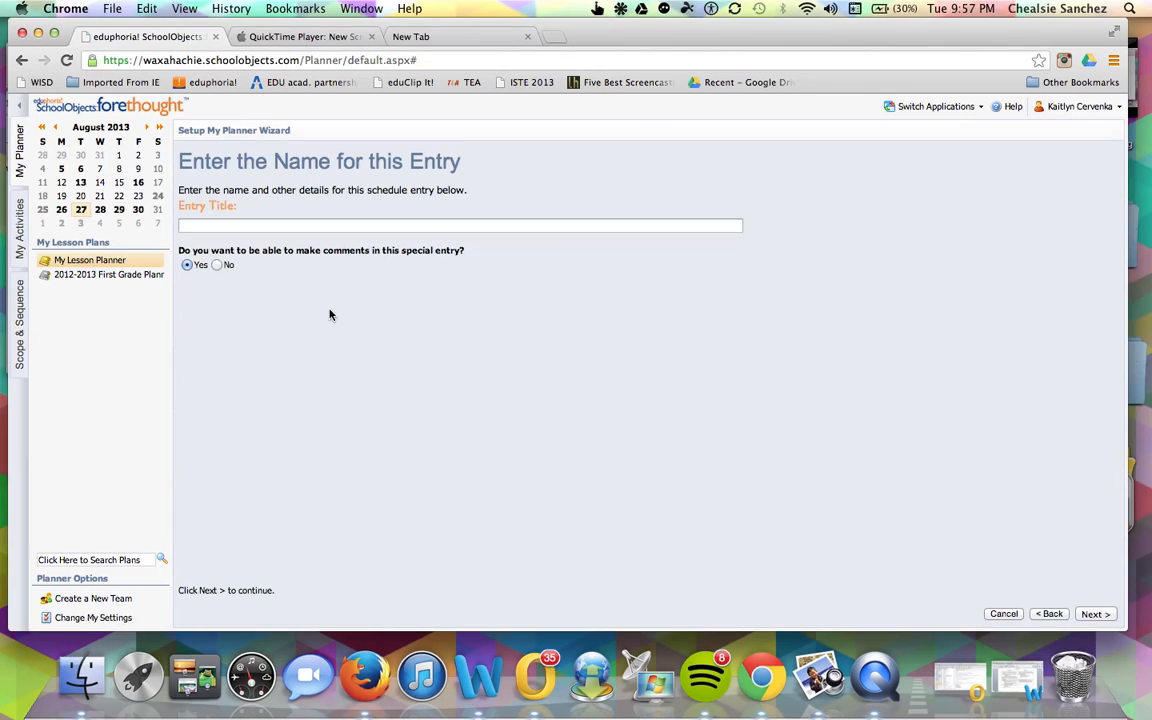
left_click(278, 226)
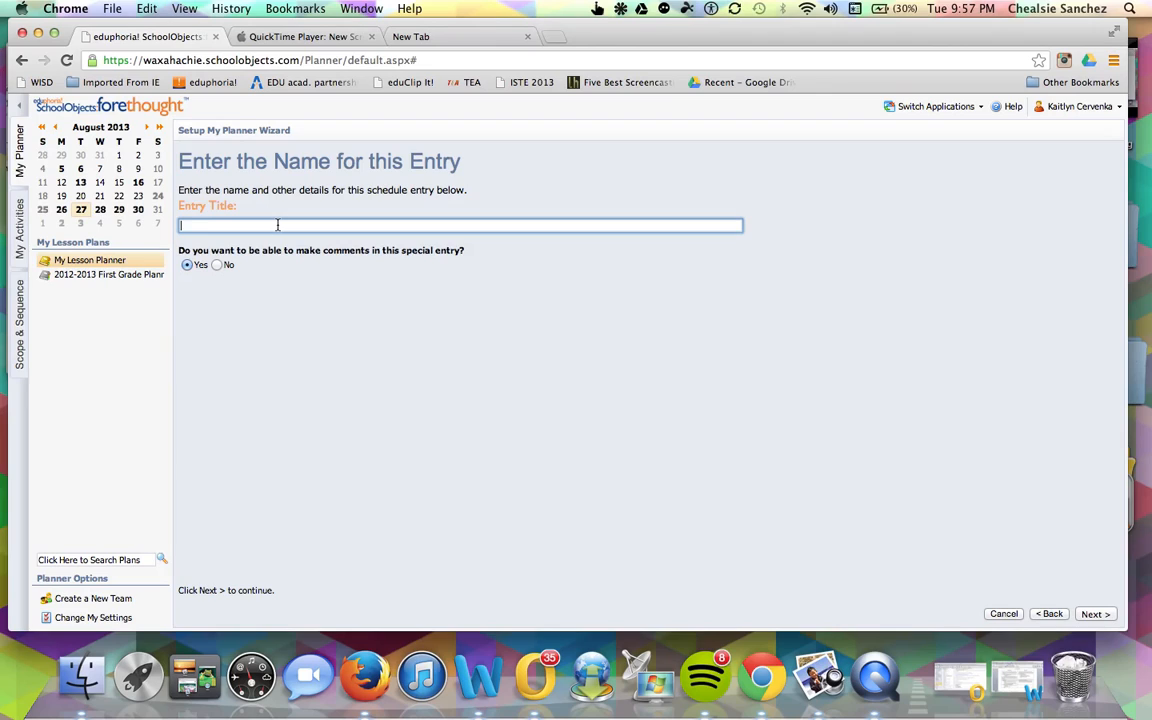
type("Lunch")
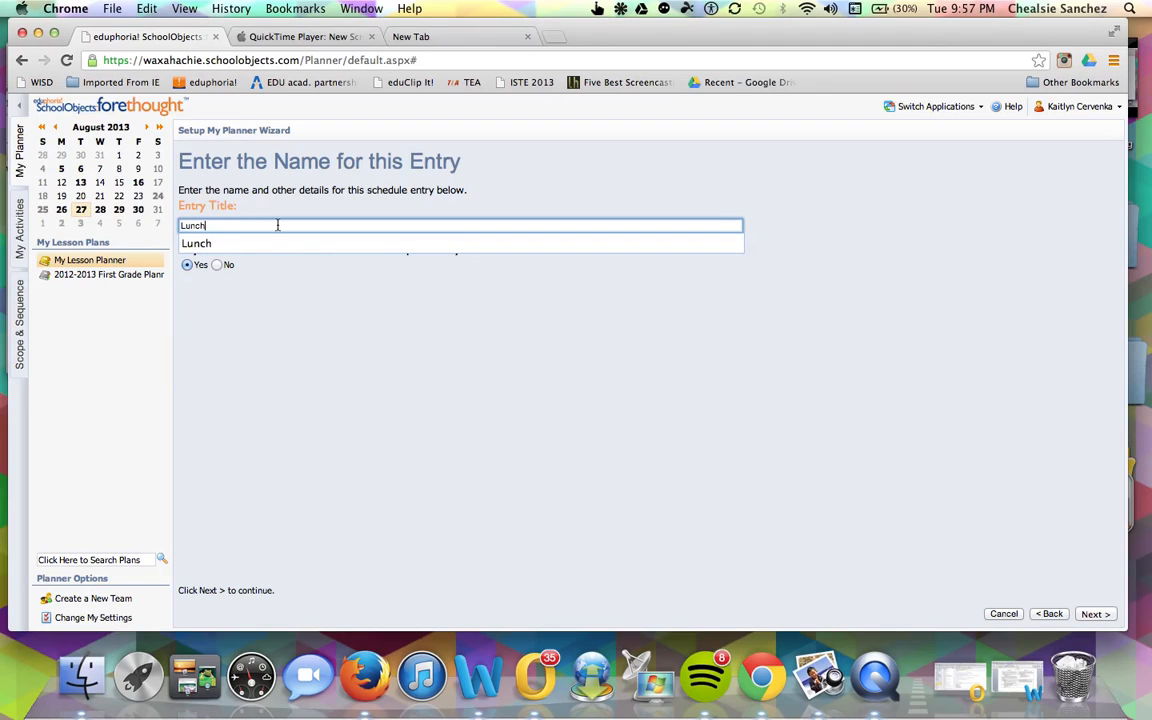
left_click(213, 246)
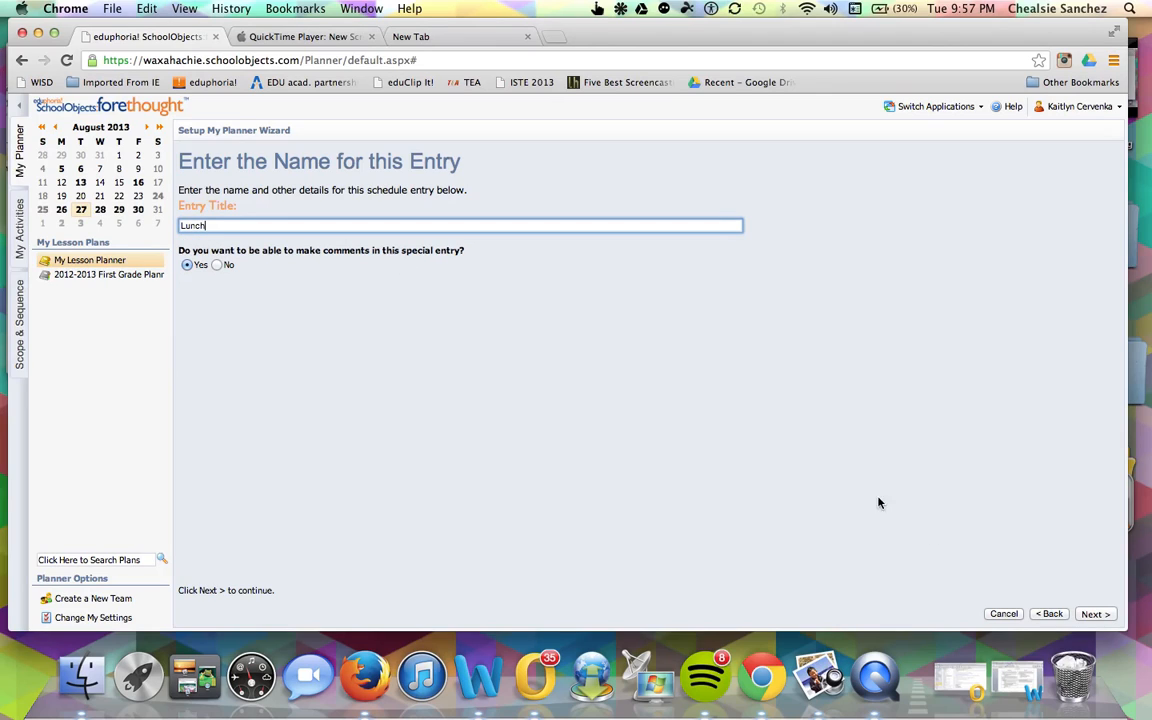
left_click(1094, 614)
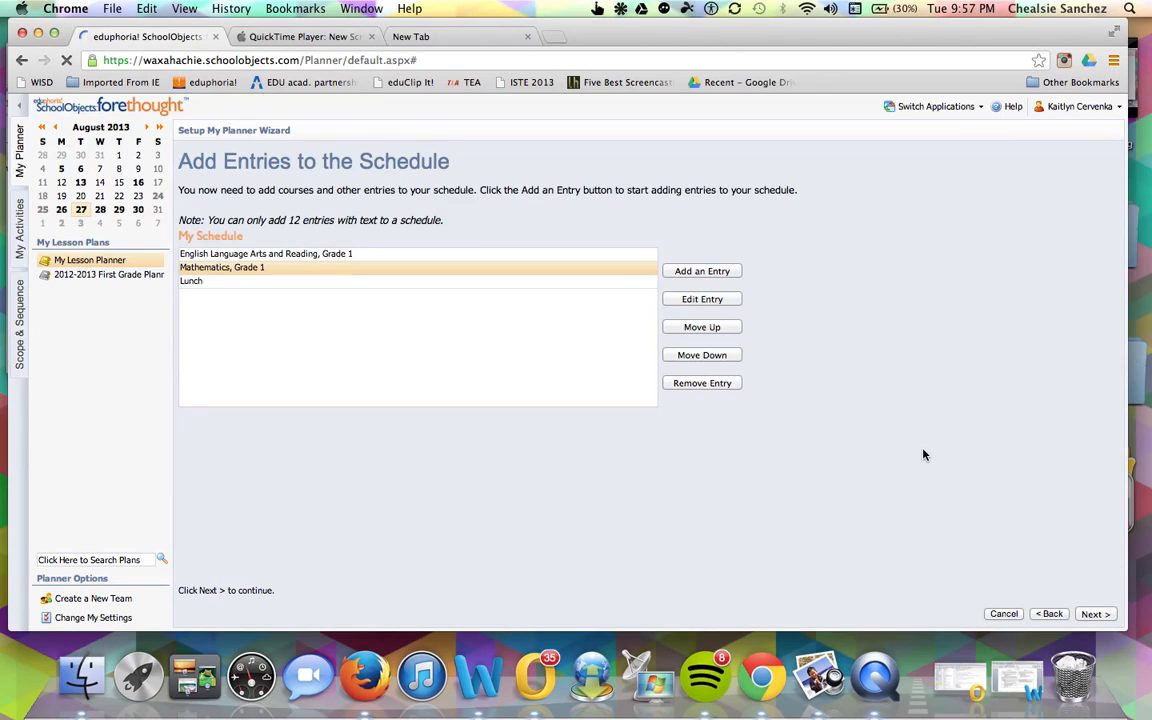
left_click(402, 283)
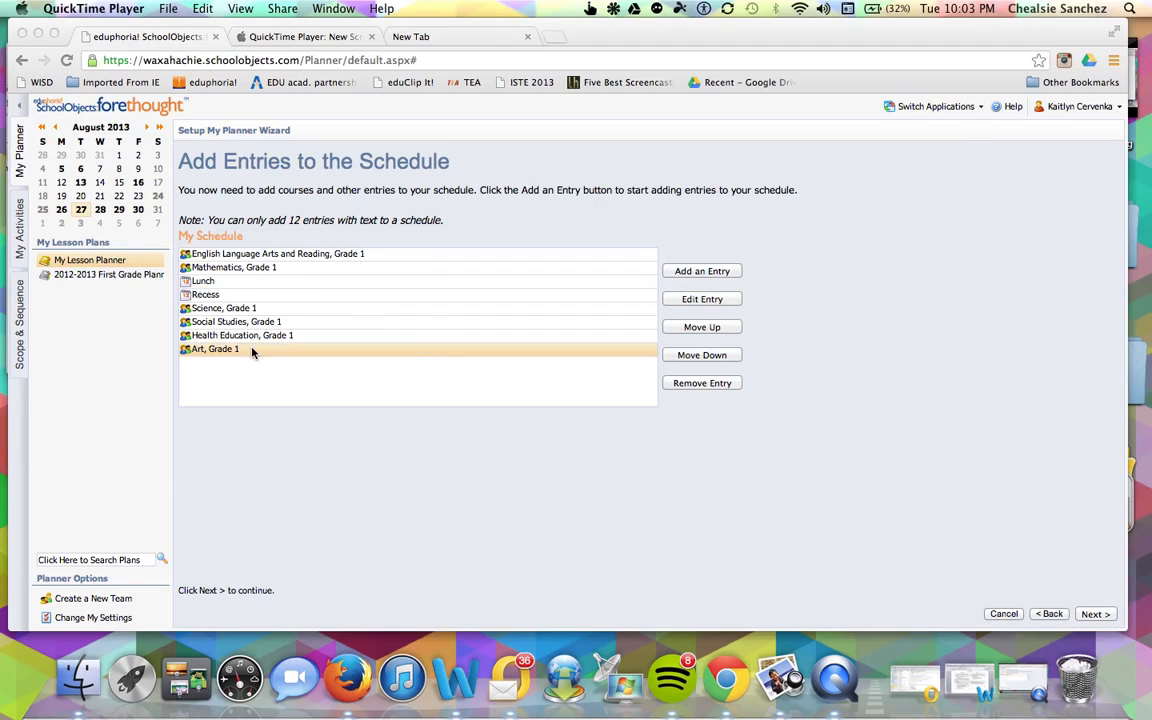
Add the First Grade course Technology Applications, Kindergarten-Grade 2 as a learning-standards entry without linking any taught courses.
left_click(703, 271)
left_click(704, 272)
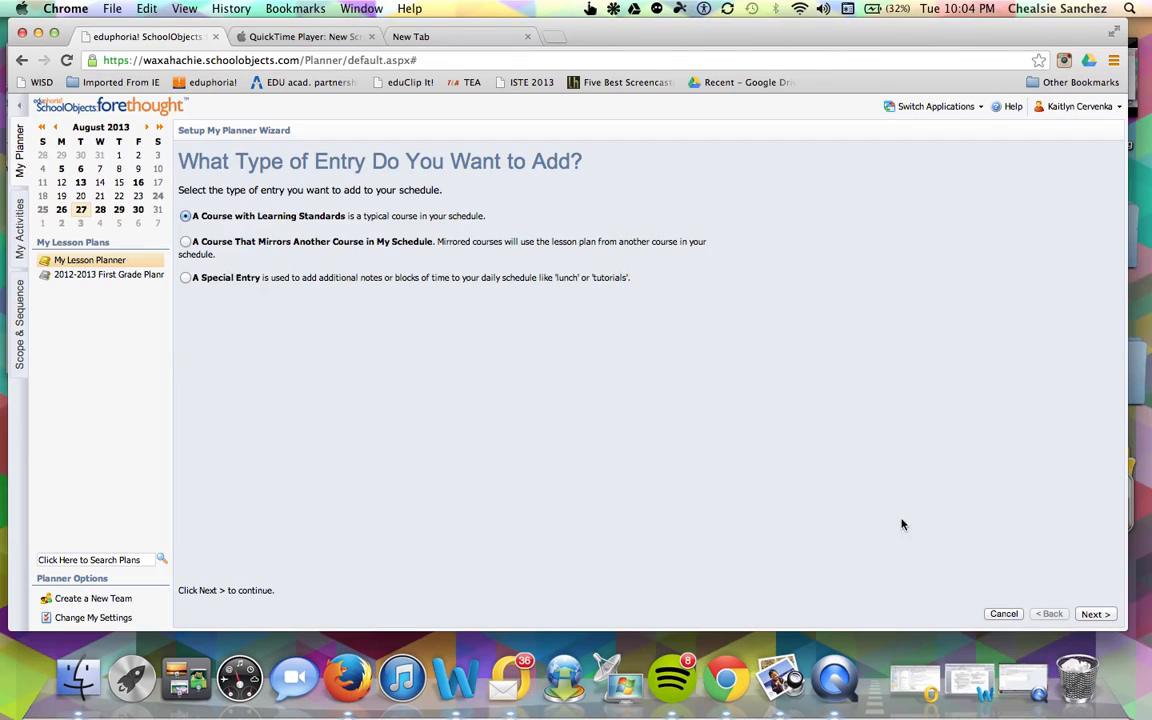
left_click(1093, 615)
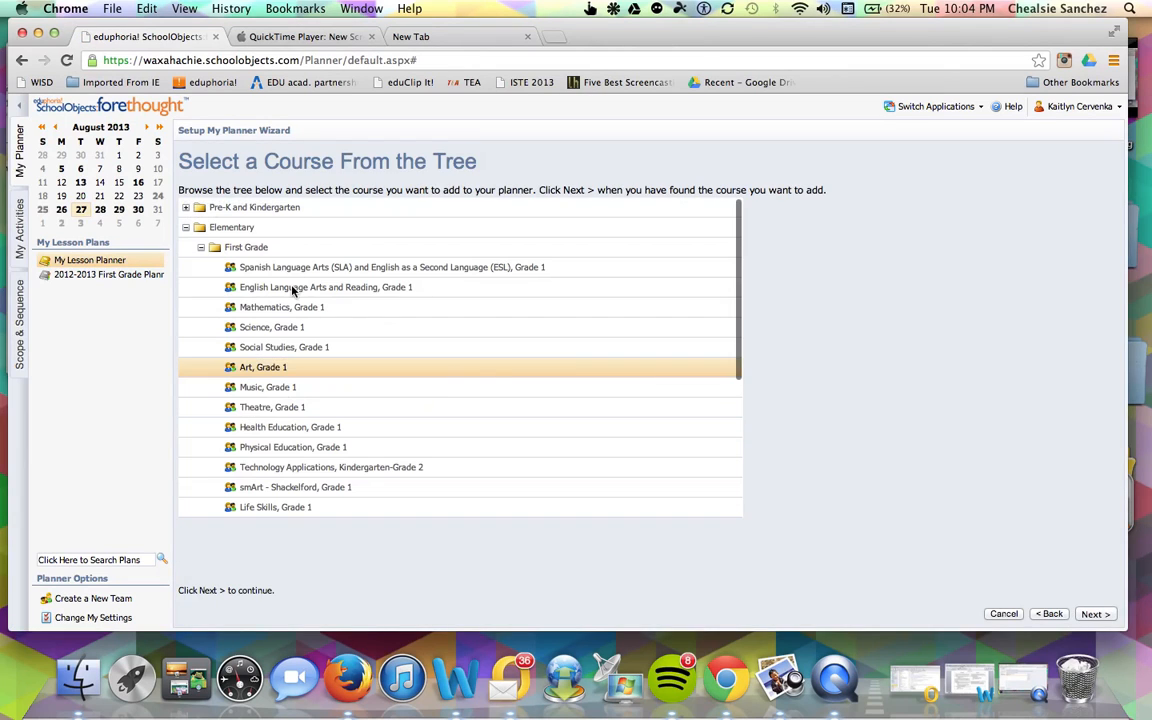
left_click(305, 467)
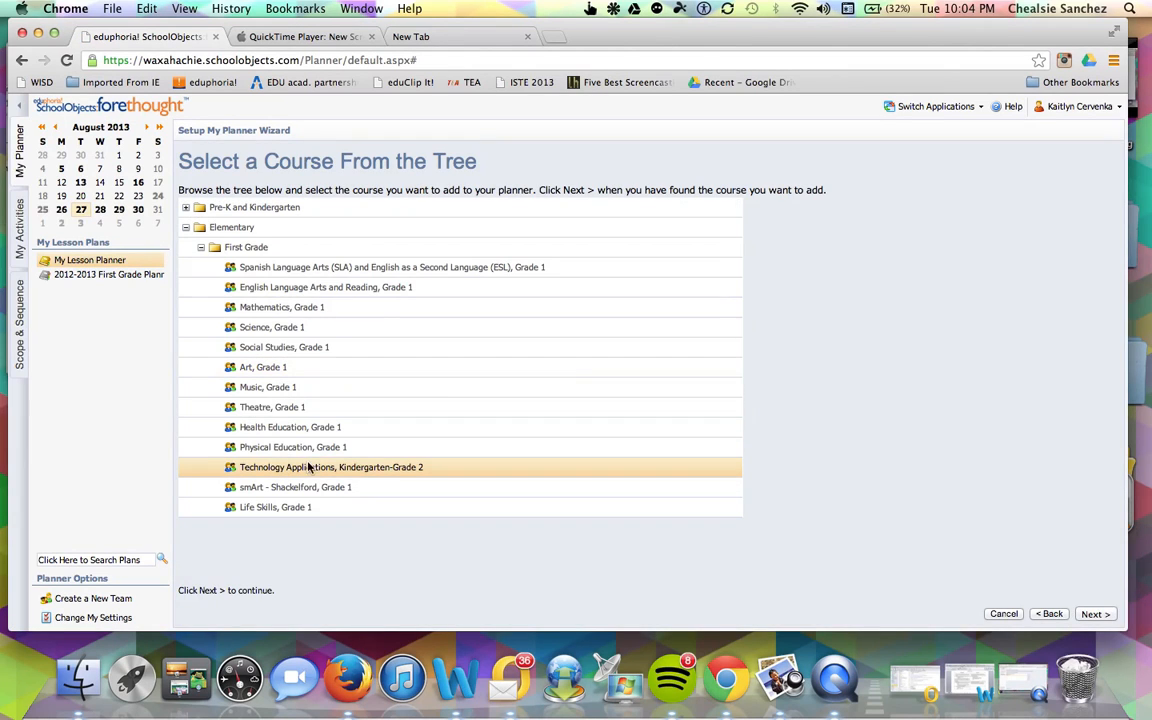
left_click(1090, 614)
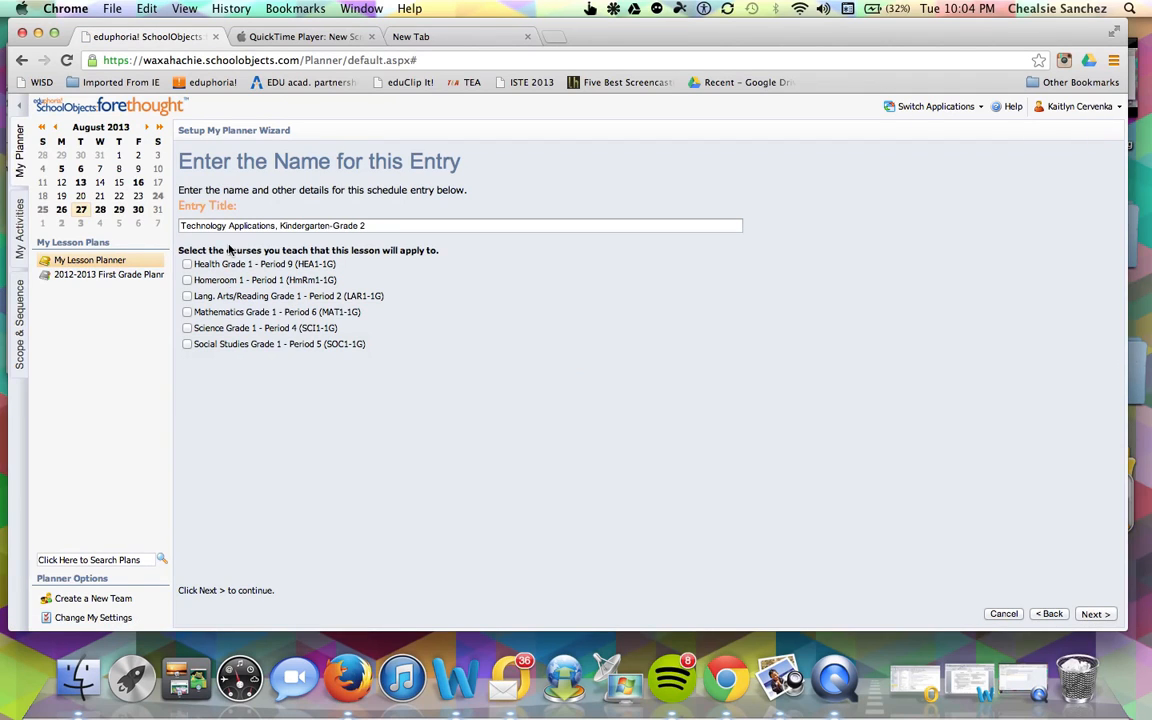
left_click(1100, 614)
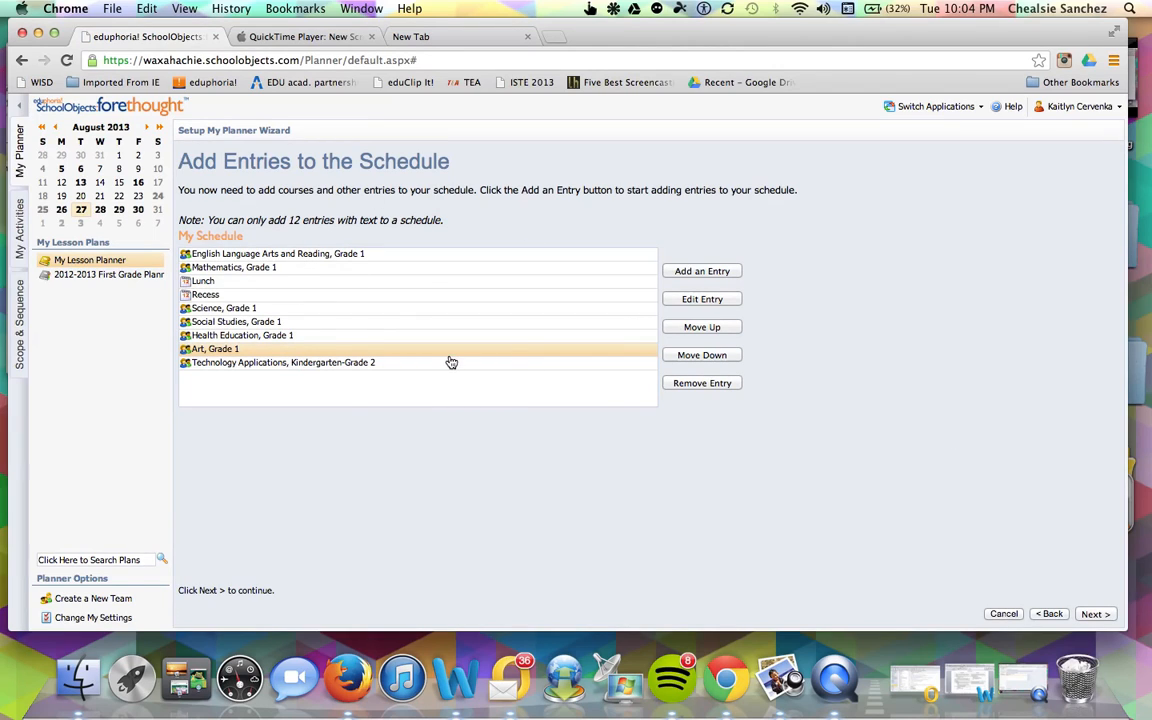
Finish the planner setup wizard with the edited schedule and return to the lesson planner.
left_click(1094, 616)
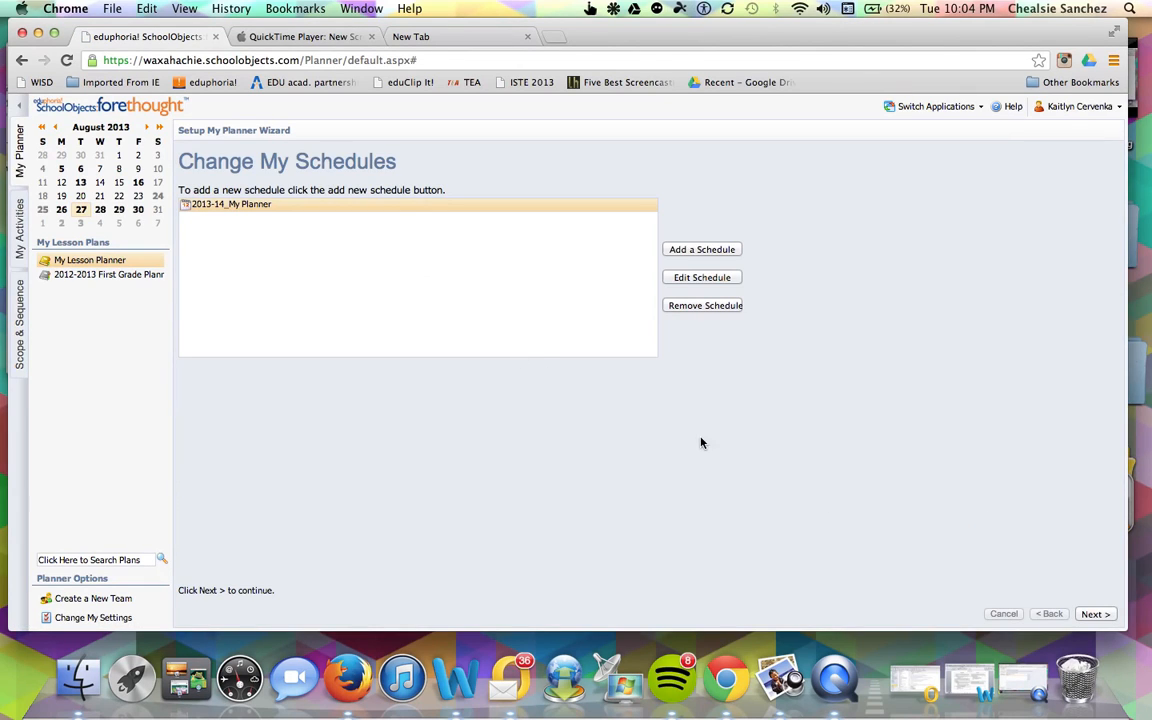
left_click(1094, 615)
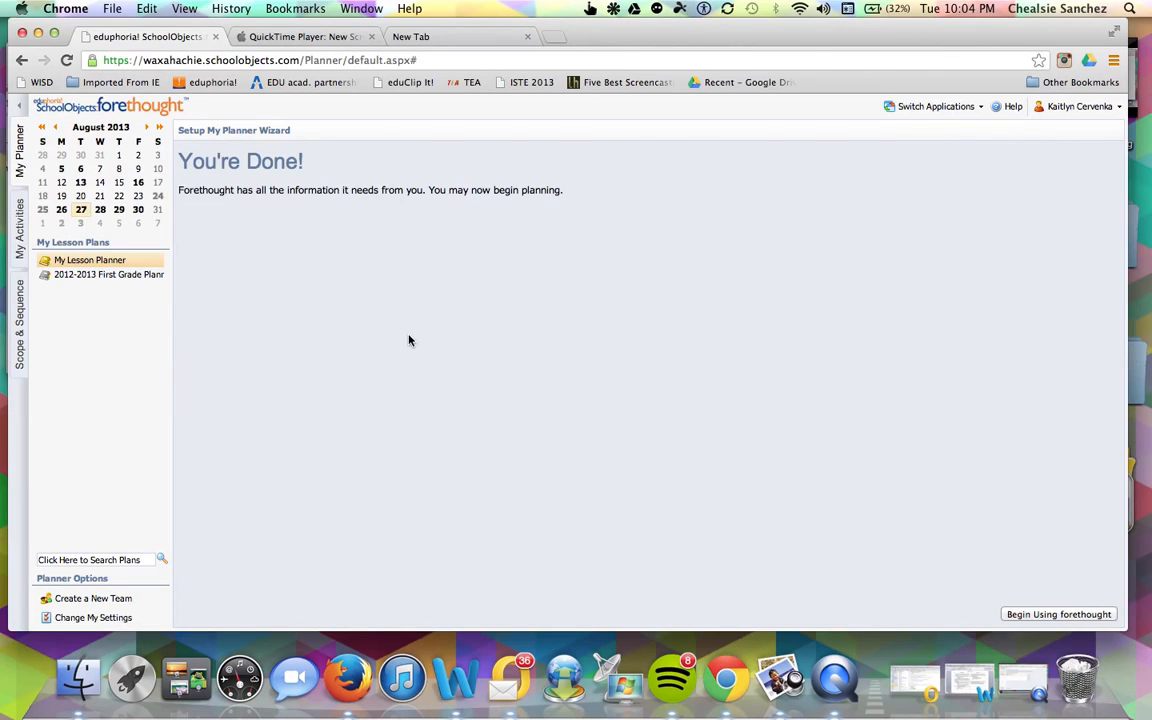
left_click(1050, 615)
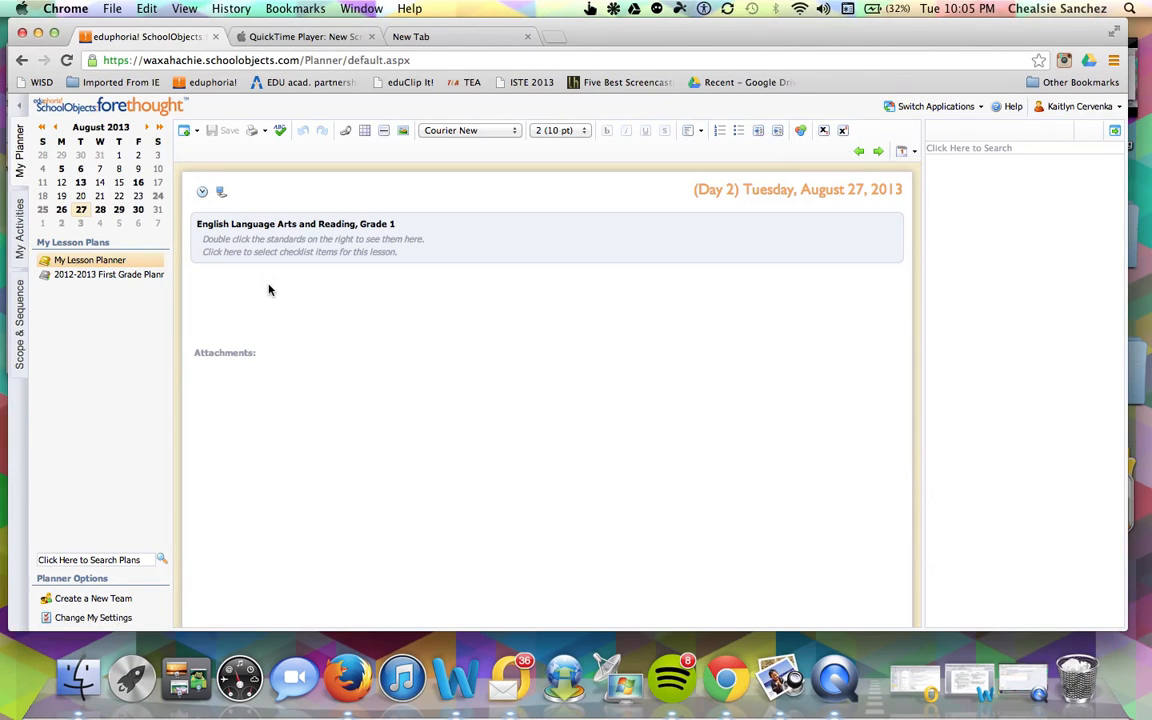
Delete the plans for August 27, 2013 and confirm replacing them with the current schedule.
scroll(352, 317, "down", 5)
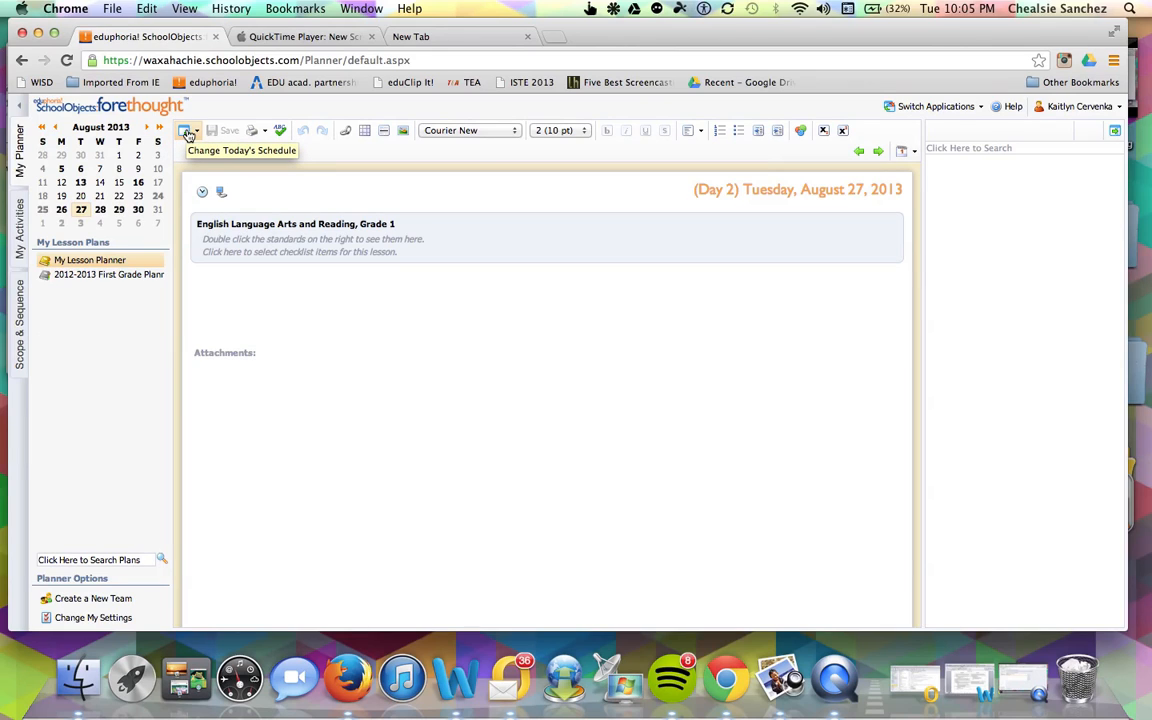
left_click(188, 135)
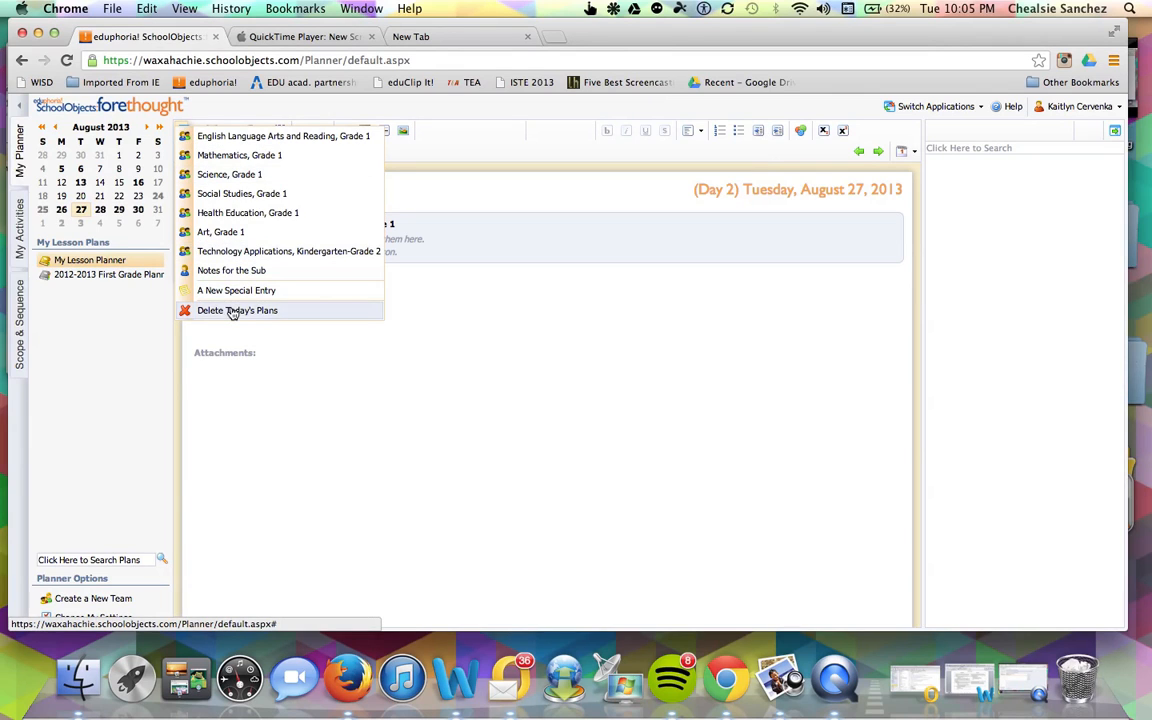
left_click(232, 310)
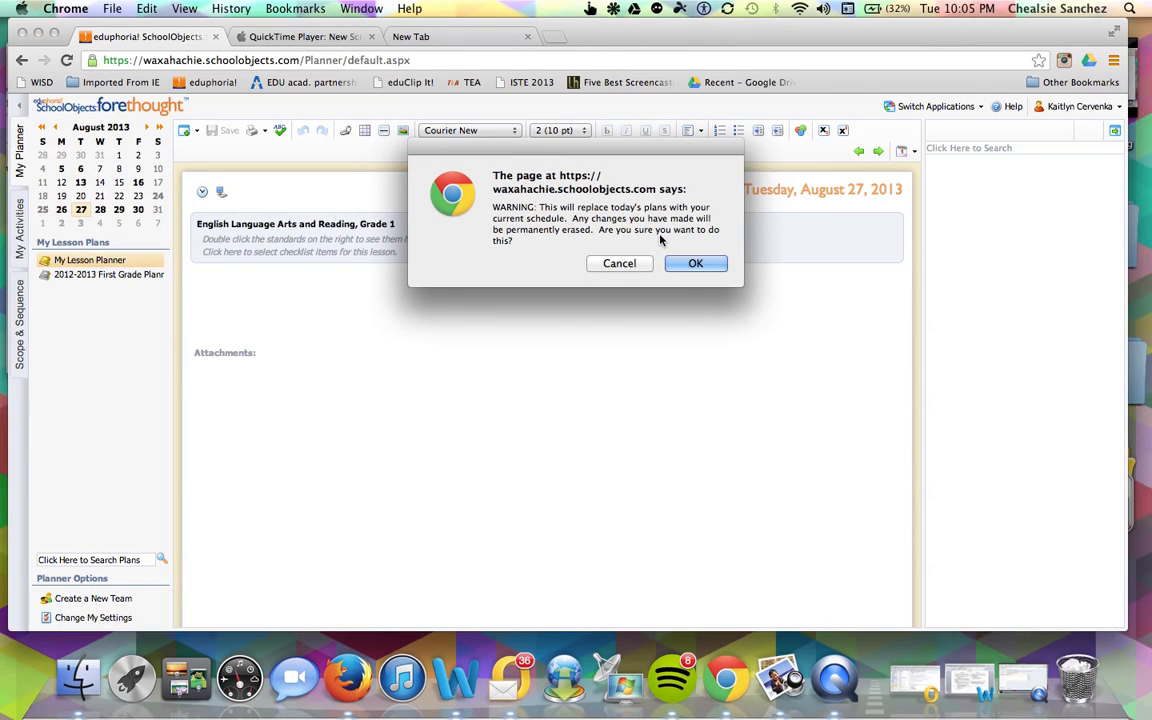
left_click(695, 265)
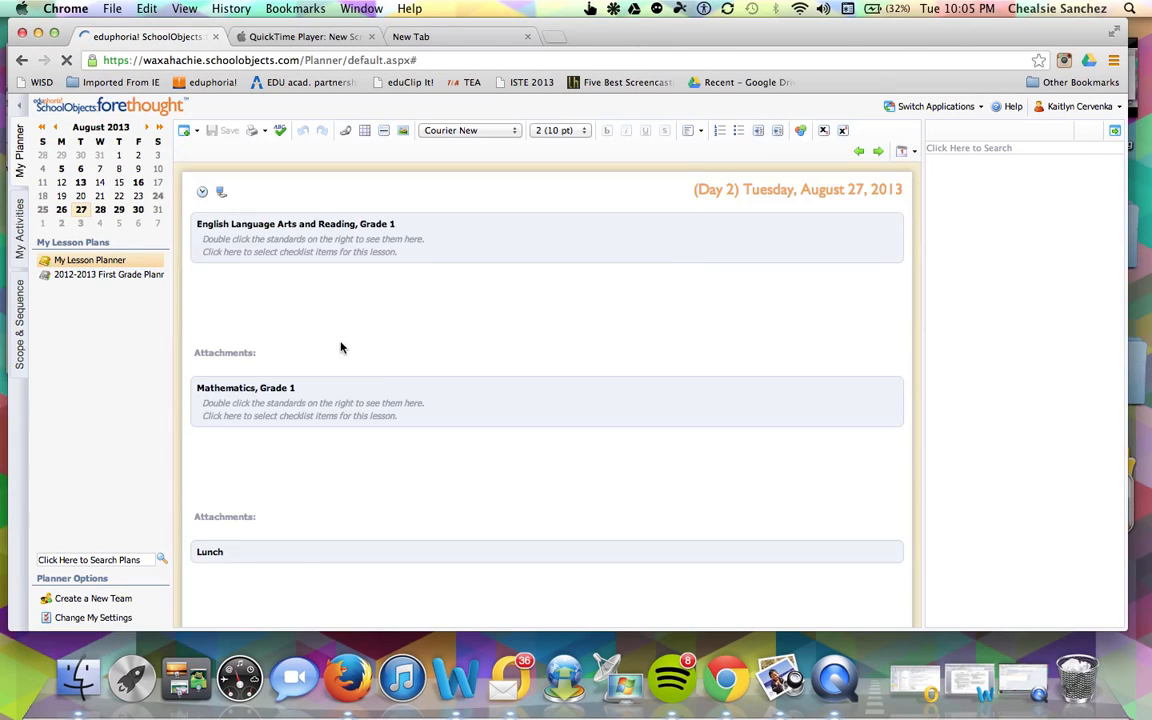
Review the rebuilt August 27, 2013 plans to check the template text in the course entries.
scroll(413, 404, "down", 15)
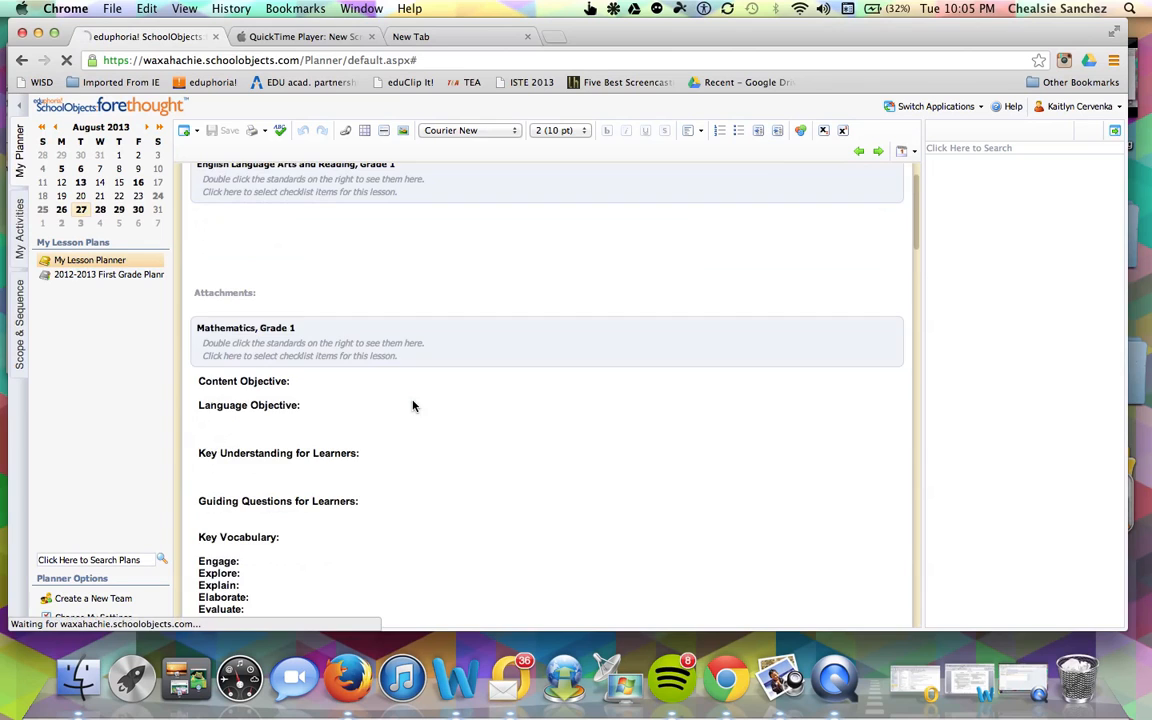
scroll(446, 390, "down", 10)
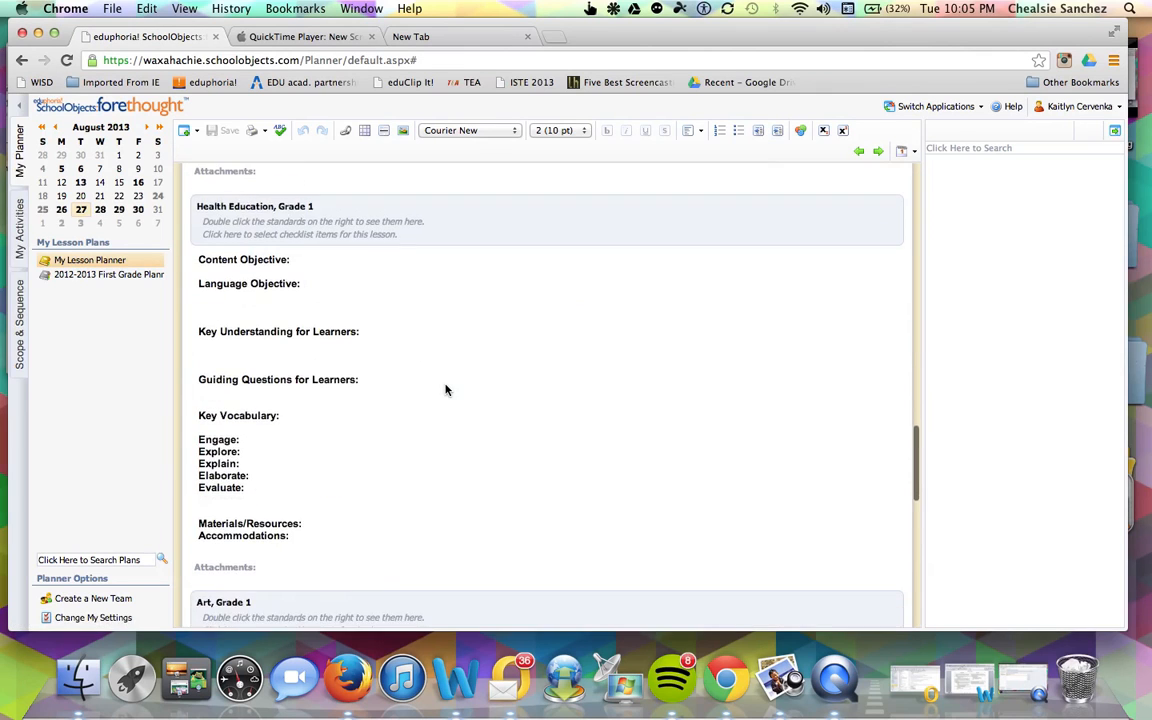
scroll(446, 390, "up", 15)
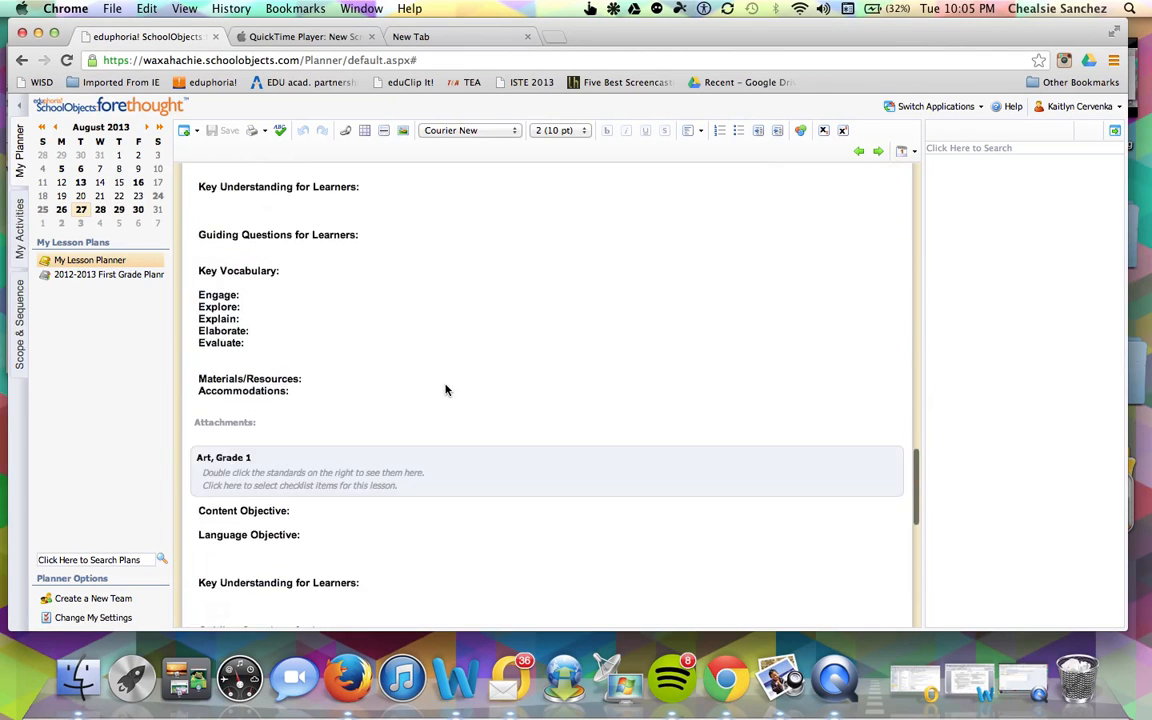
scroll(446, 390, "up", 6)
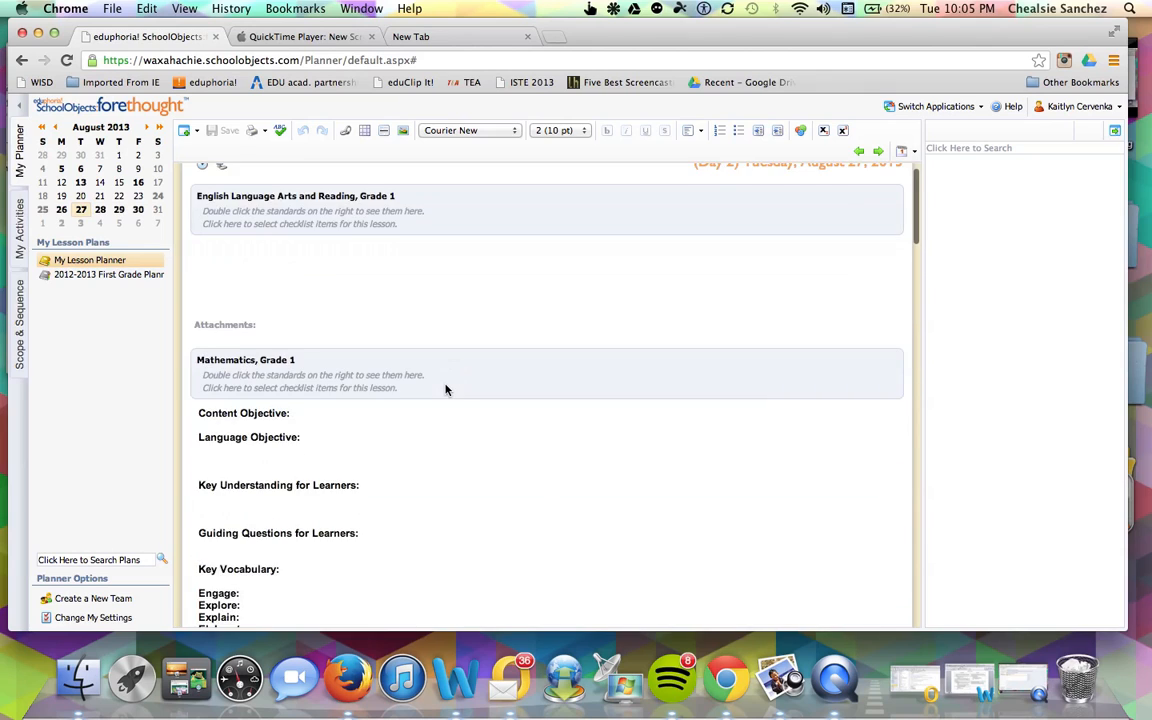
scroll(445, 391, "down", 4)
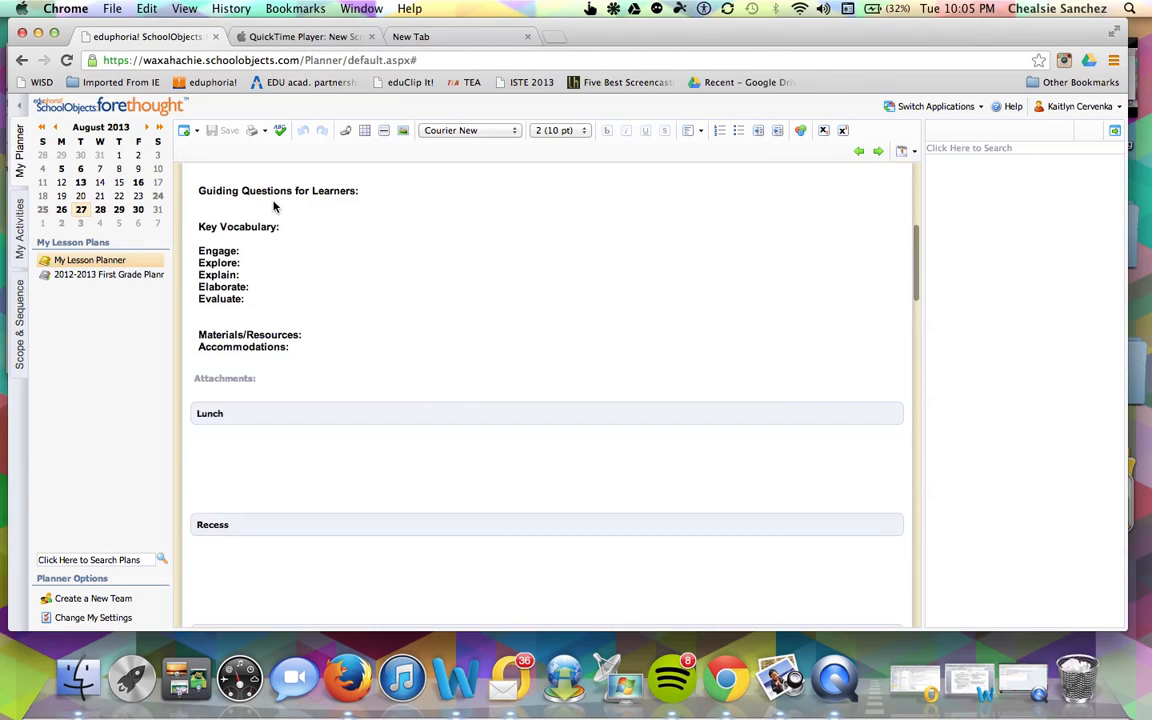
scroll(257, 255, "up", 3)
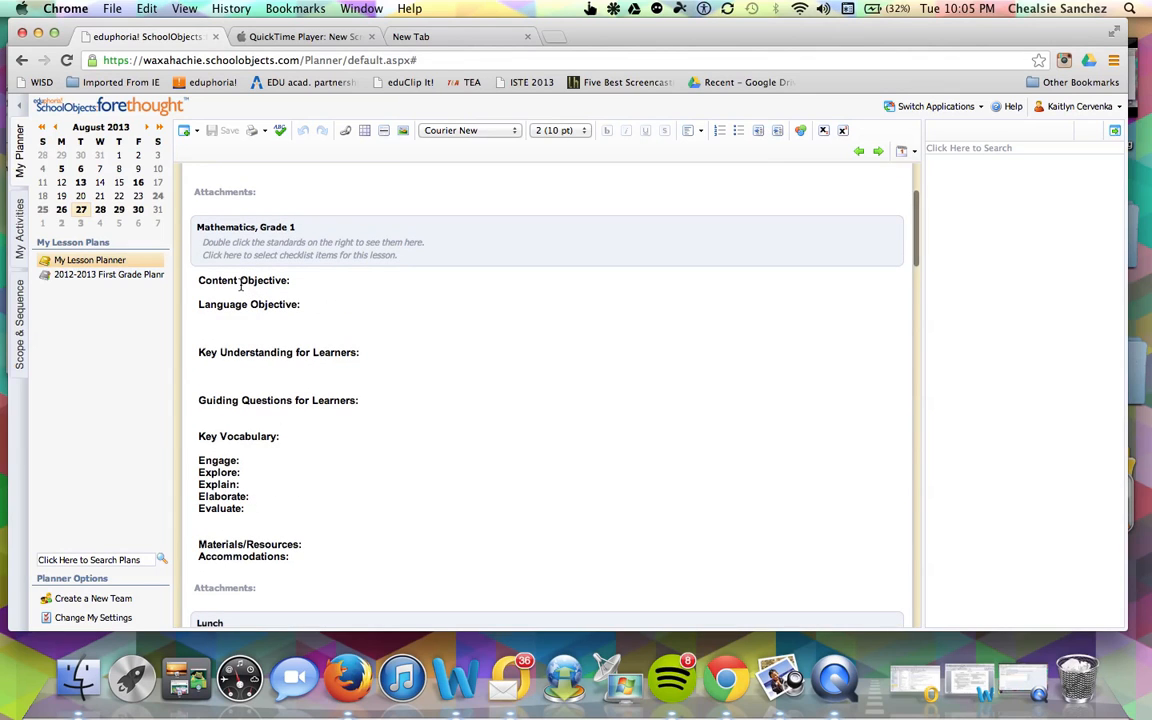
Clear all template text from the Mathematics, Grade 1 entry and set the blank content as its default text.
left_click(236, 280)
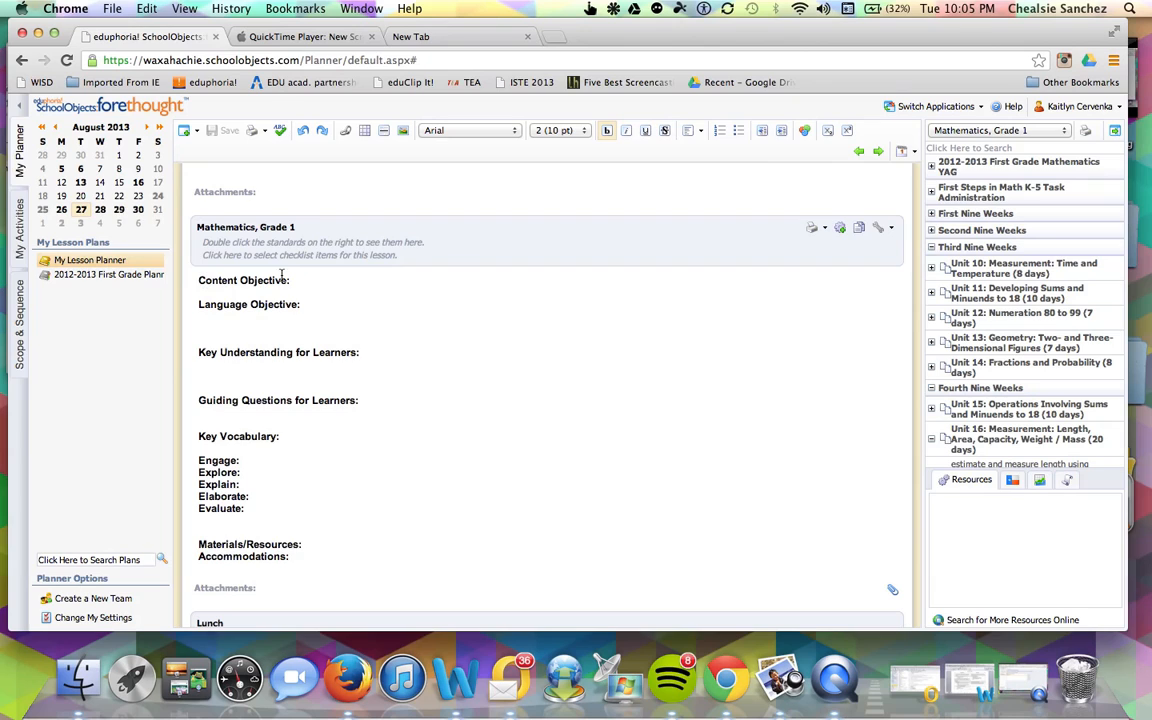
scroll(545, 280, "down", 1)
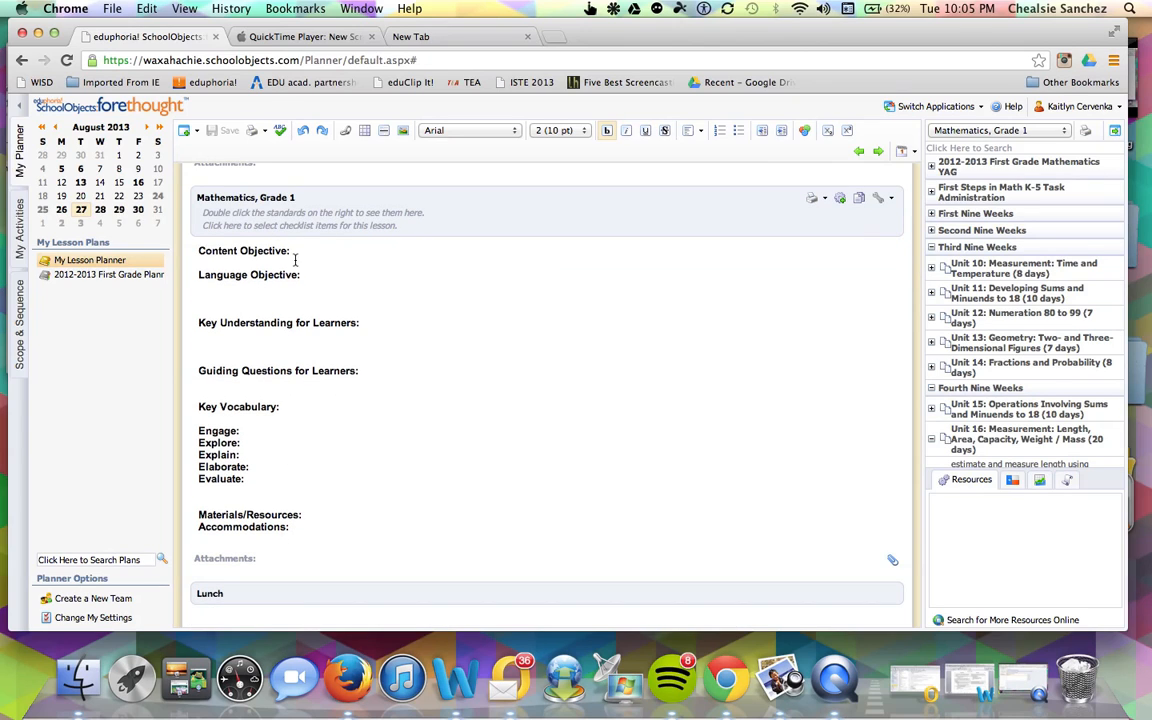
scroll(355, 332, "up", 5)
scroll(355, 332, "down", 5)
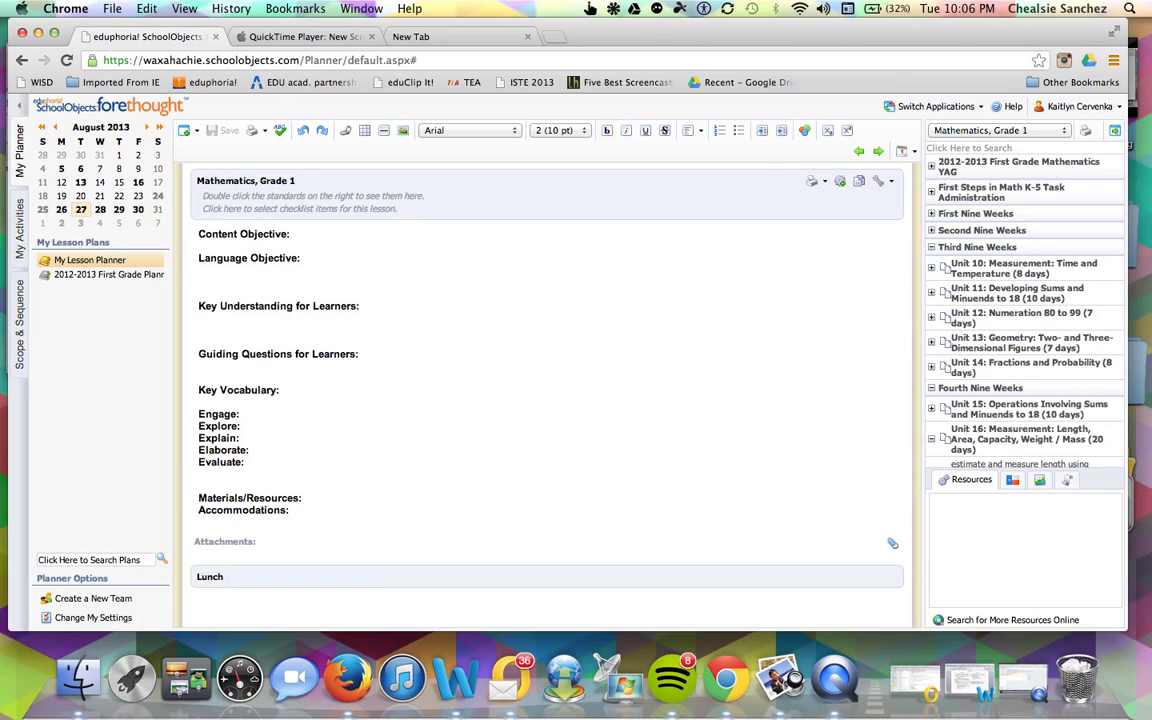
key("ctrl+a")
key("BackSpace")
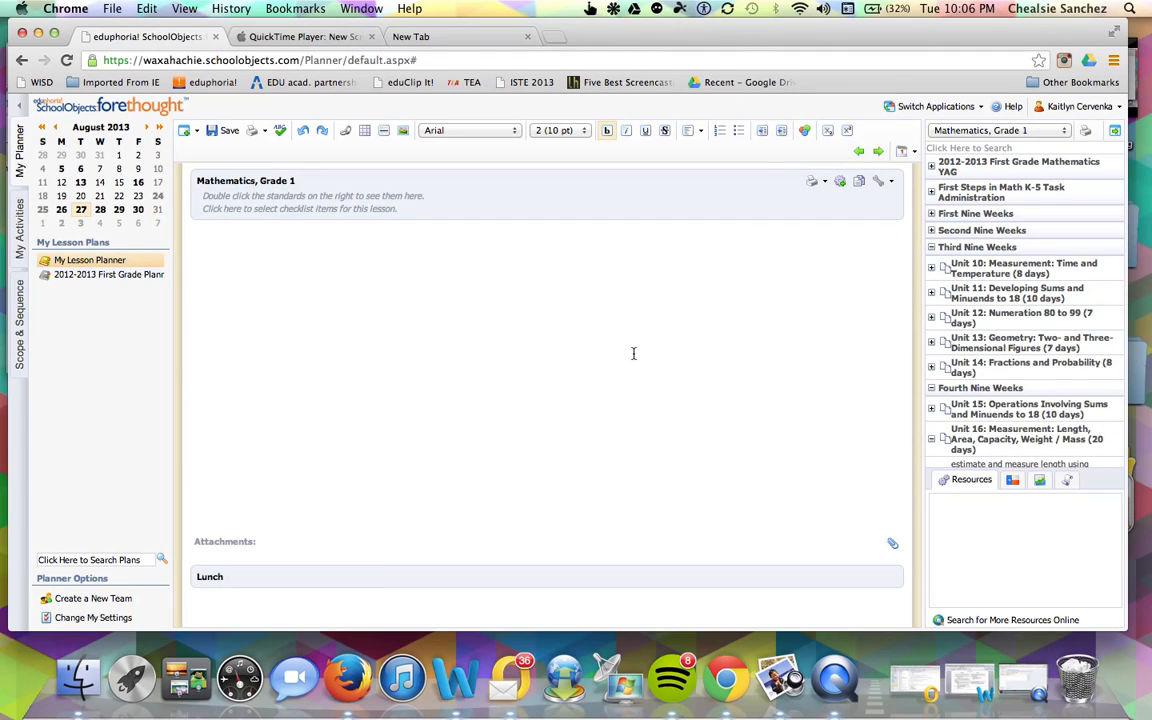
scroll(633, 355, "up", 4)
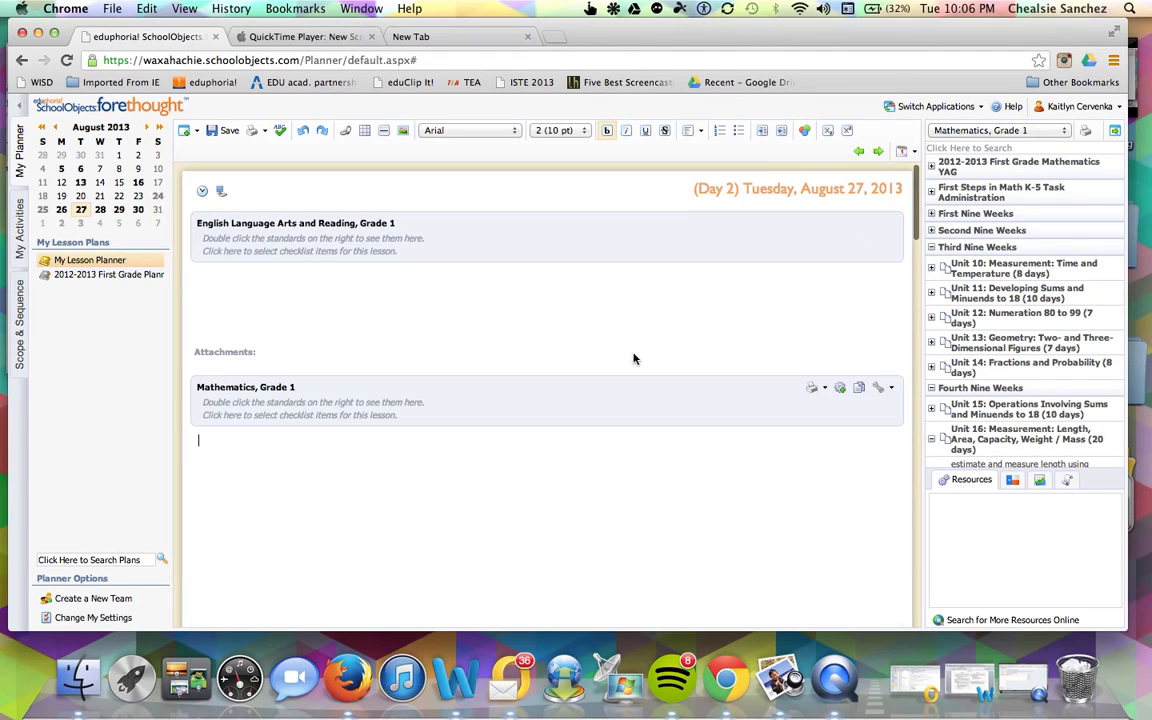
left_click(889, 395)
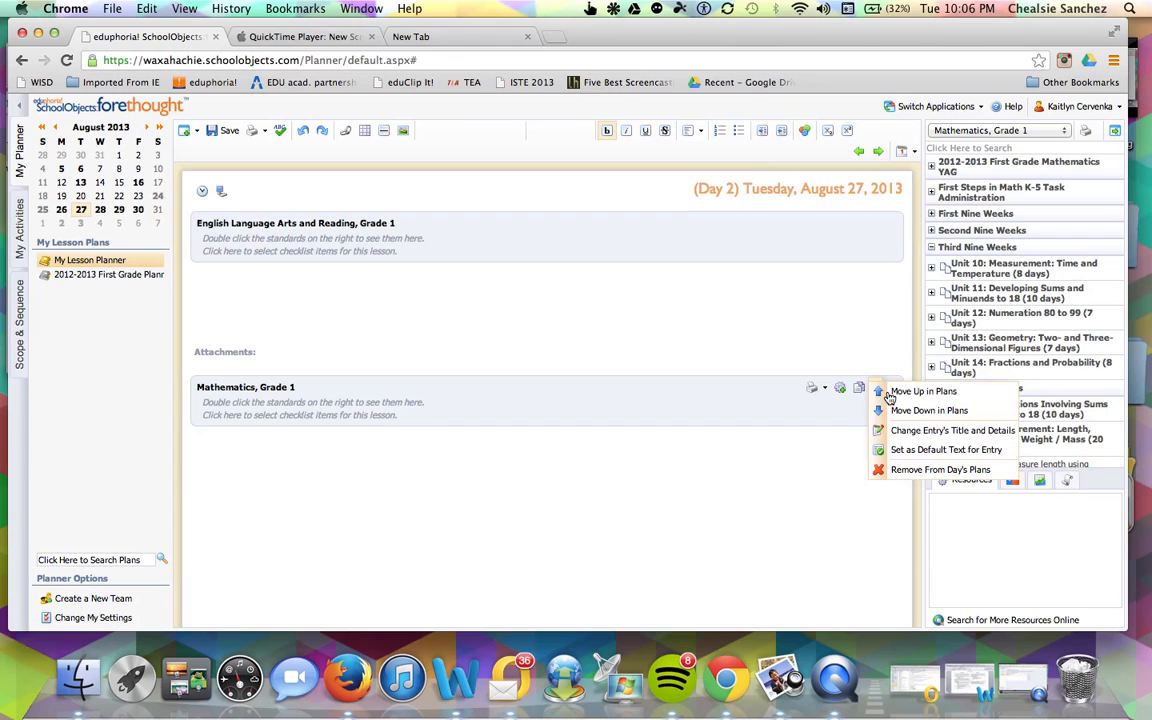
left_click(907, 457)
left_click(685, 243)
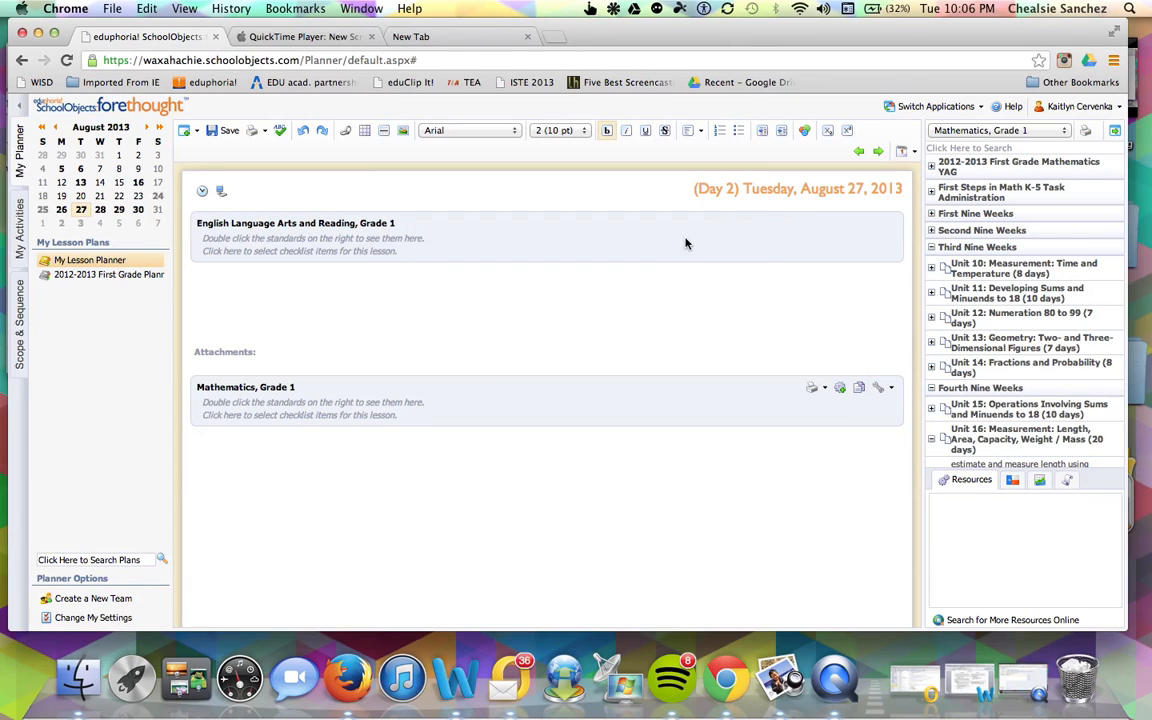
Clear all template text from the Science, Grade 1 entry and set the blank content as its default text.
scroll(553, 473, "down", 10)
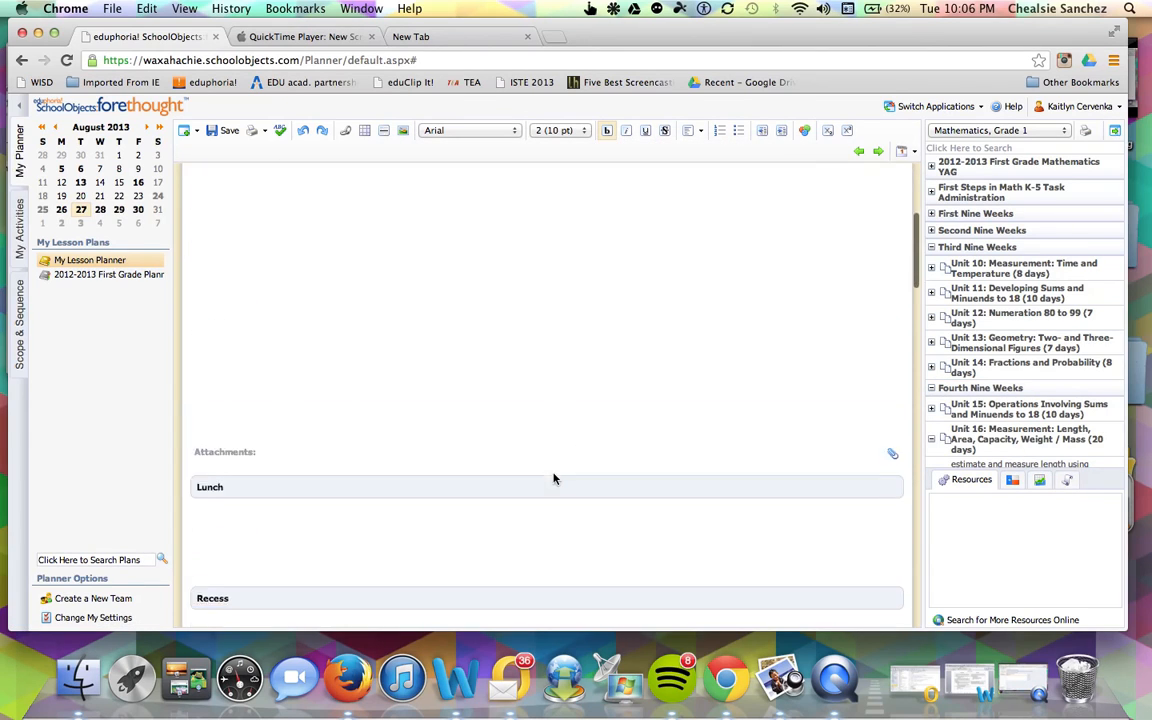
left_click(368, 465)
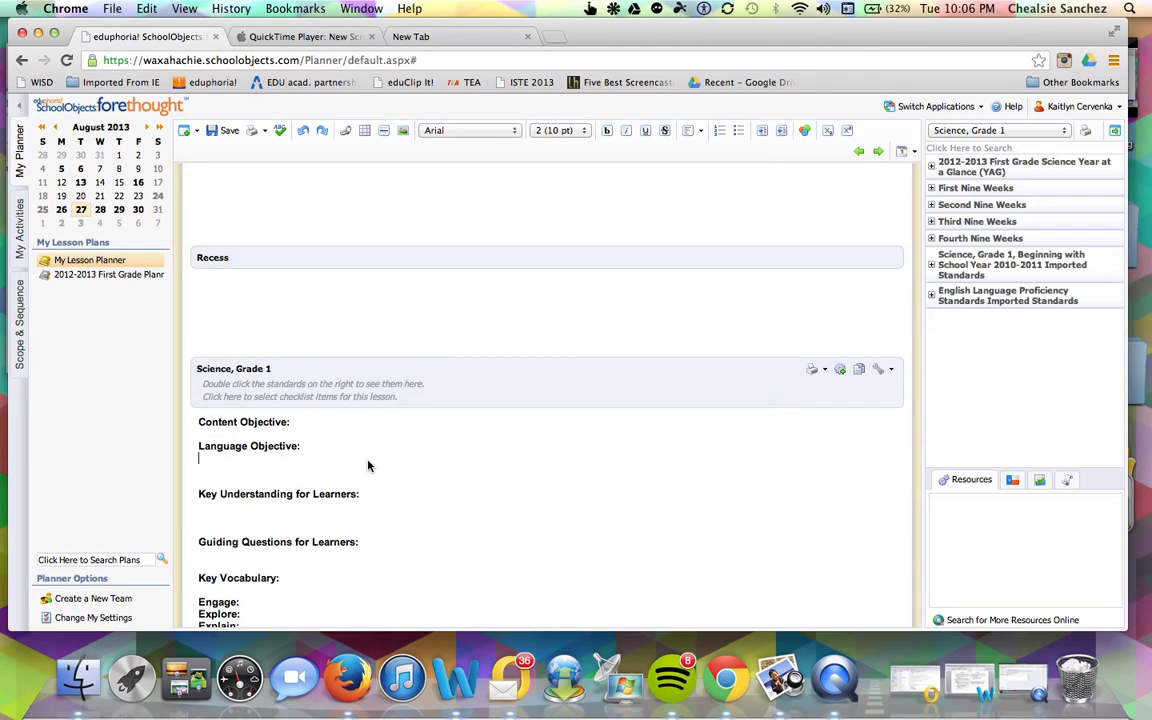
key("super+a")
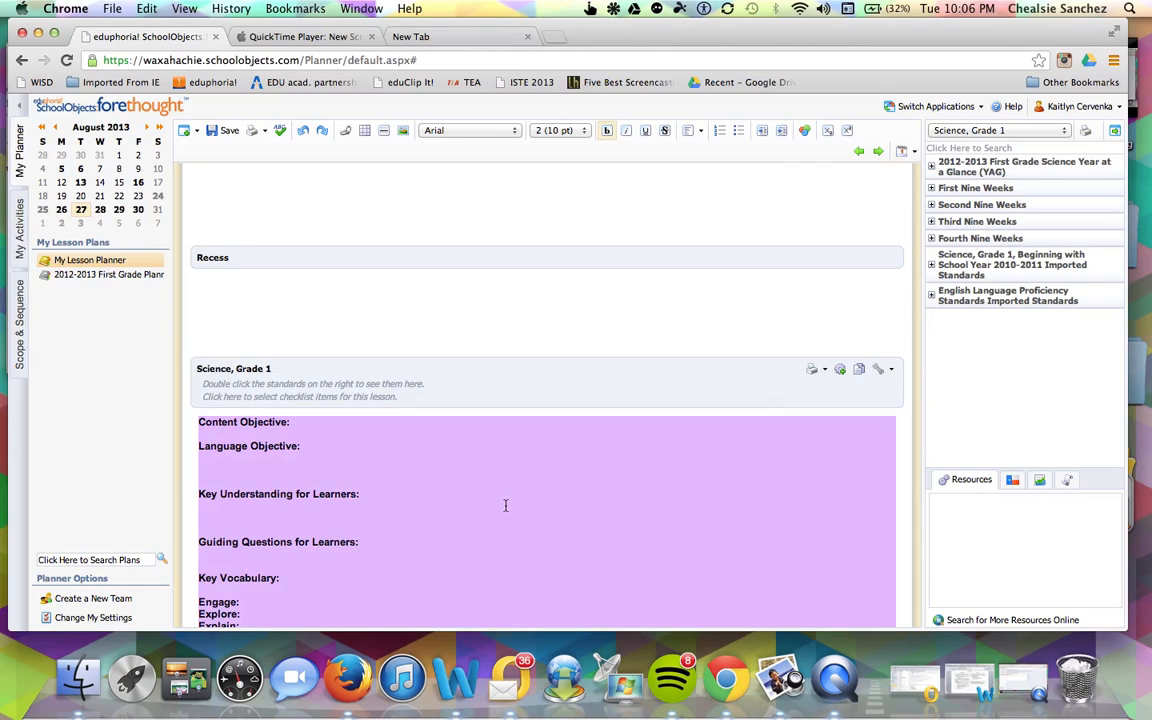
key("BackSpace")
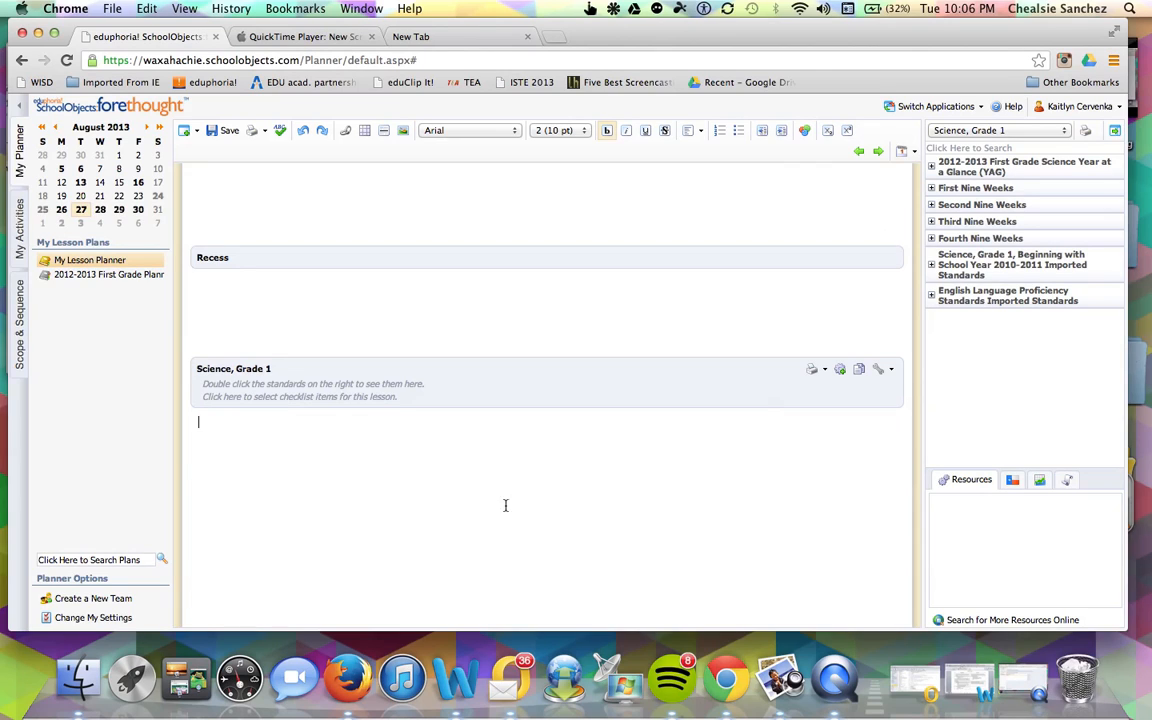
left_click(889, 370)
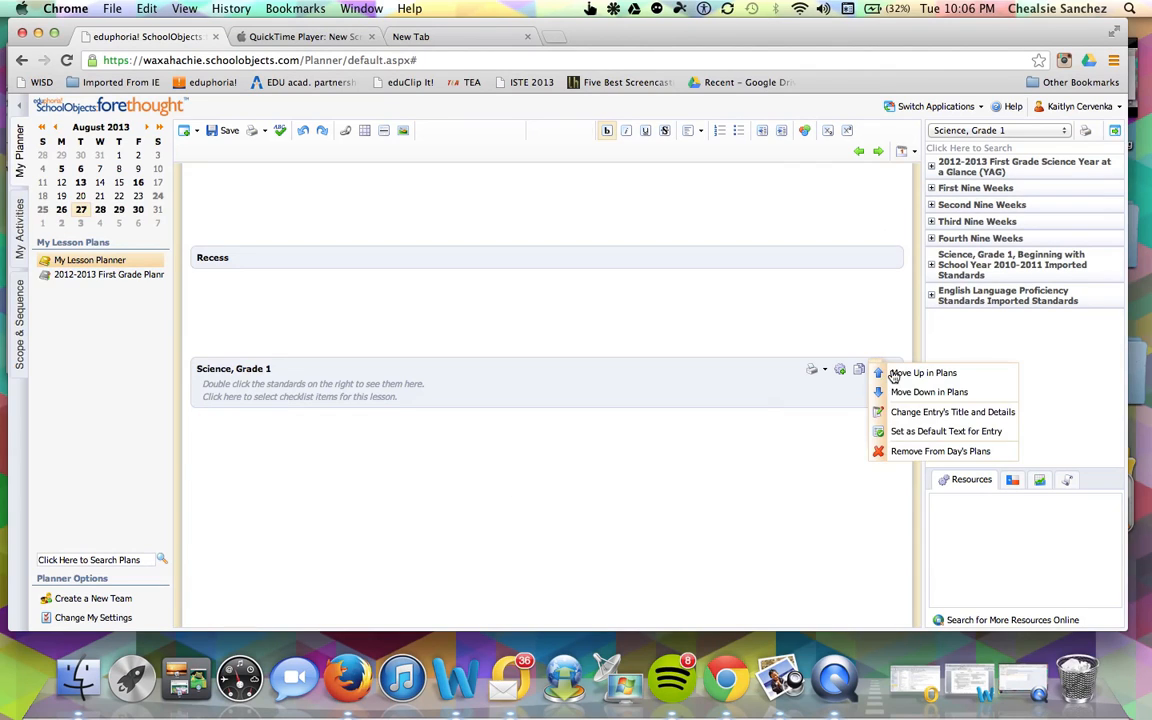
left_click(903, 432)
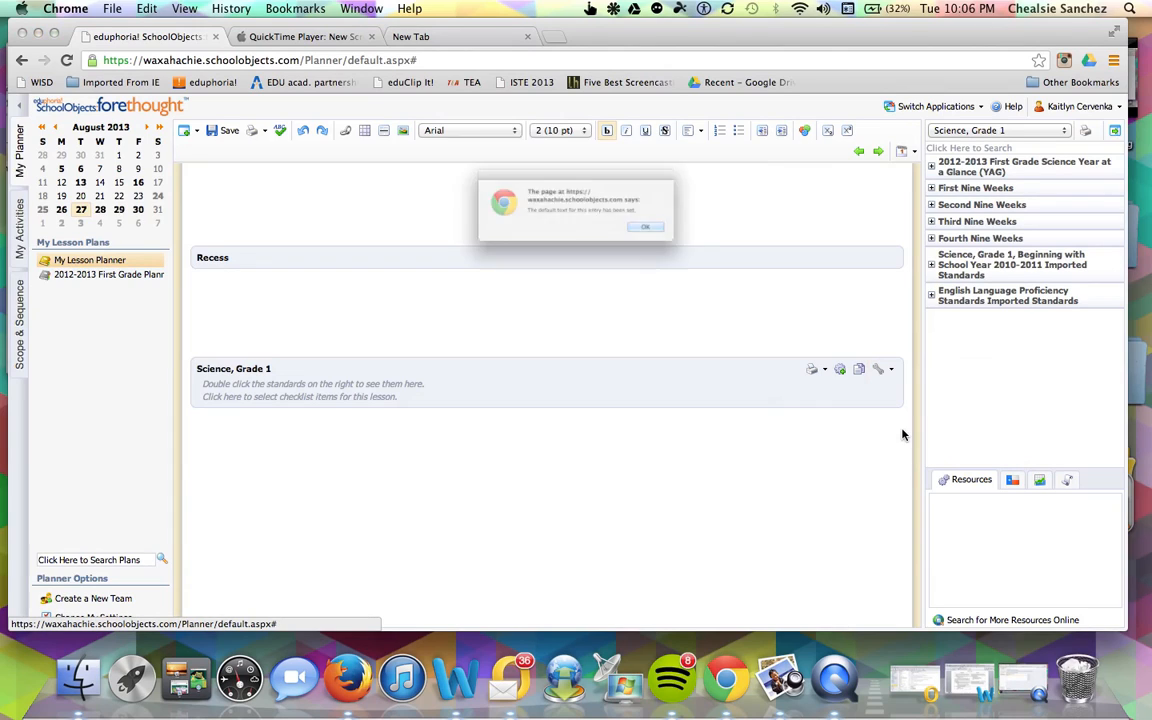
left_click(695, 243)
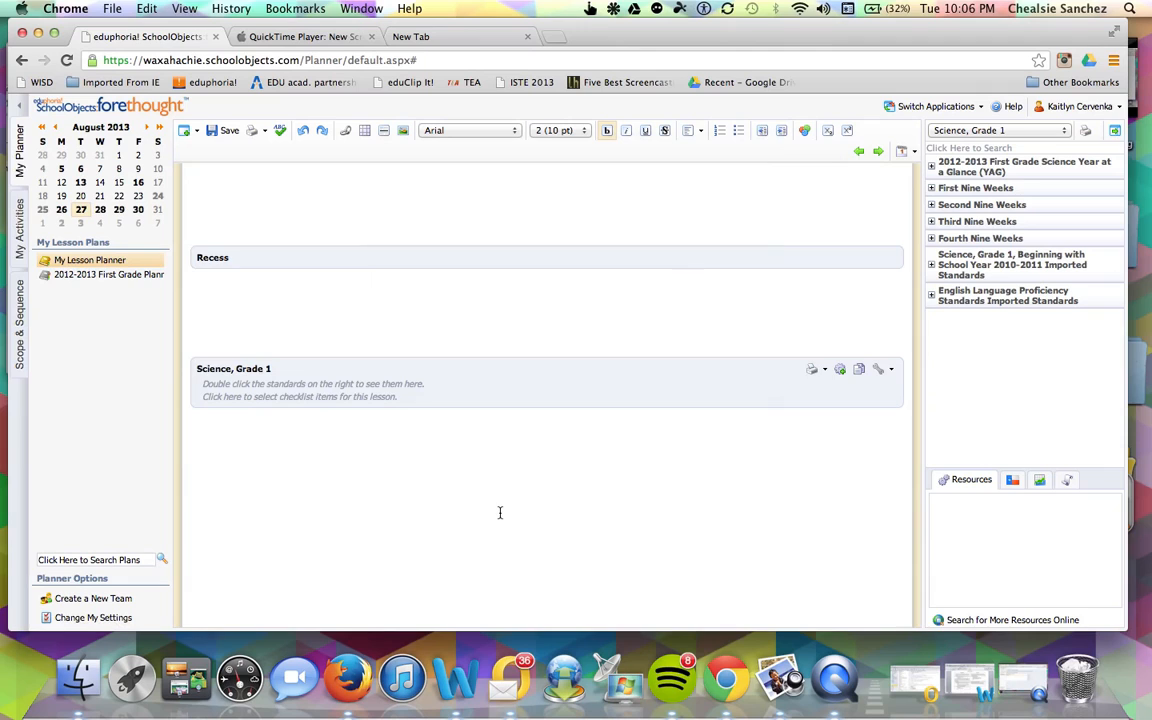
Clear all template text from the Social Studies, Grade 1 entry and set the blank content as its default text.
scroll(495, 515, "down", 10)
left_click(302, 308)
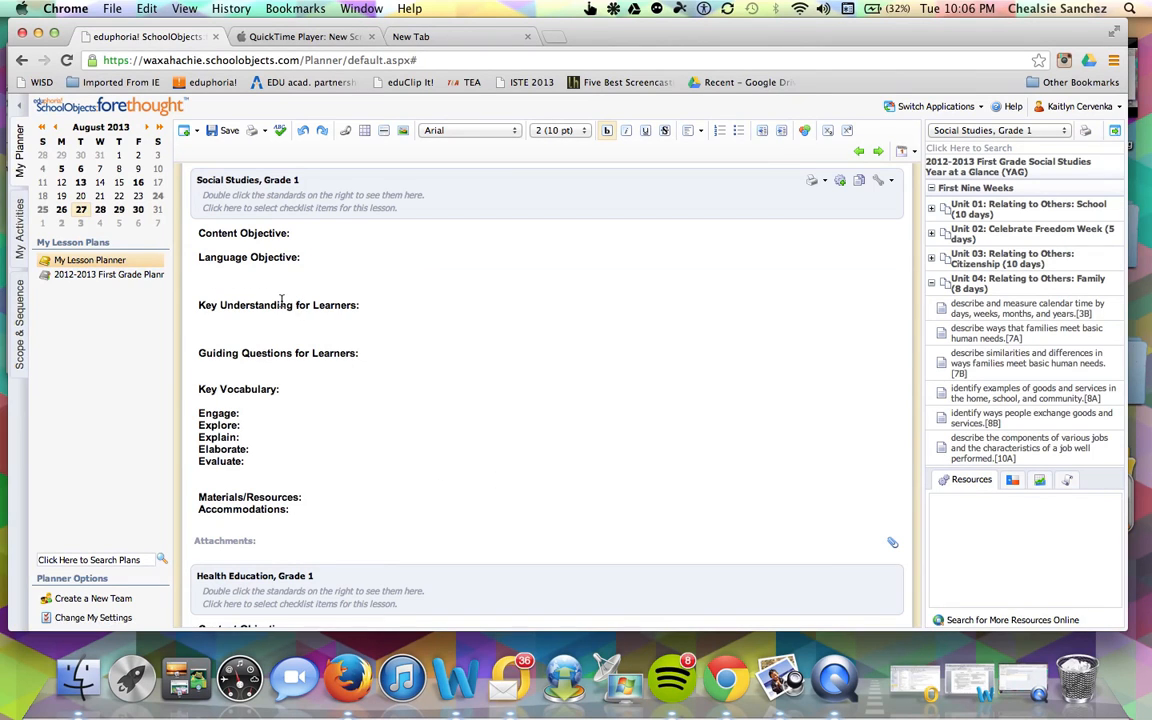
key("super+a")
key("BackSpace")
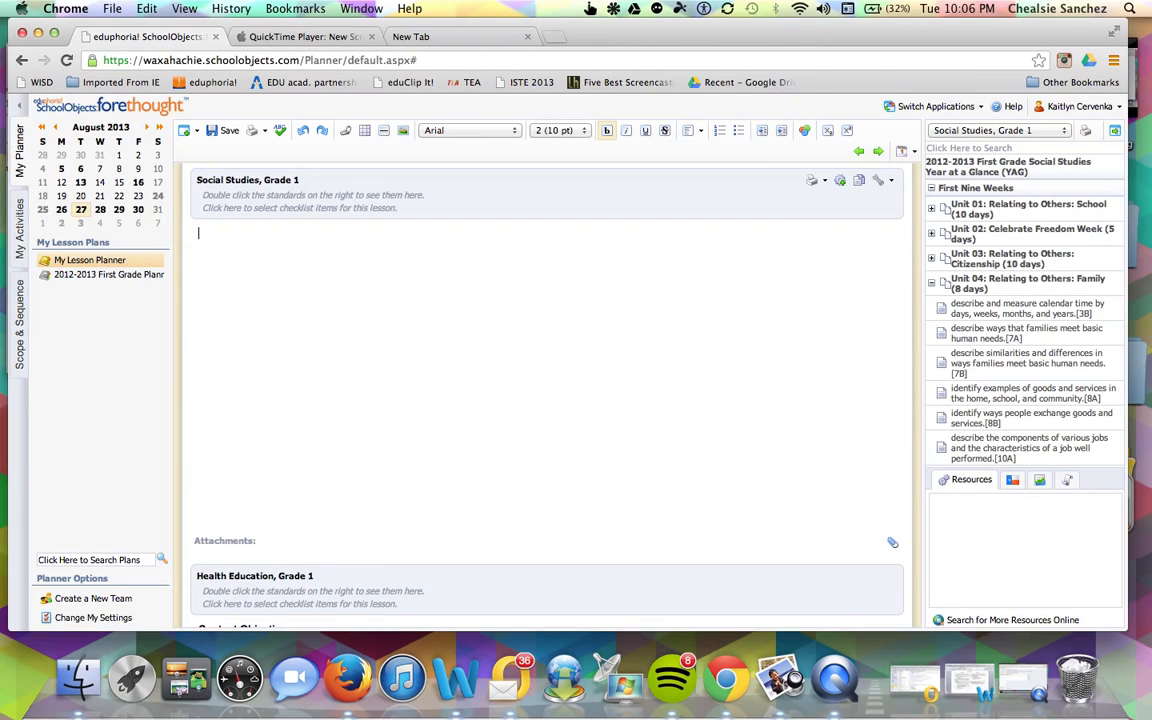
scroll(885, 250, "up", 5)
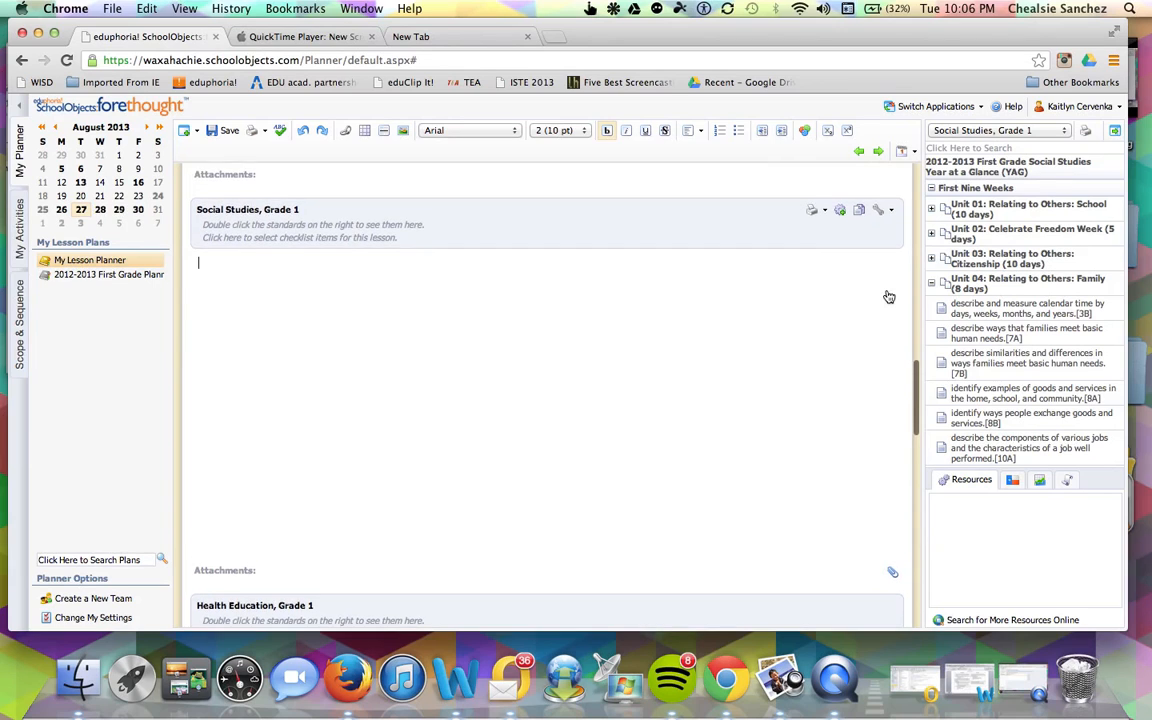
left_click(891, 308)
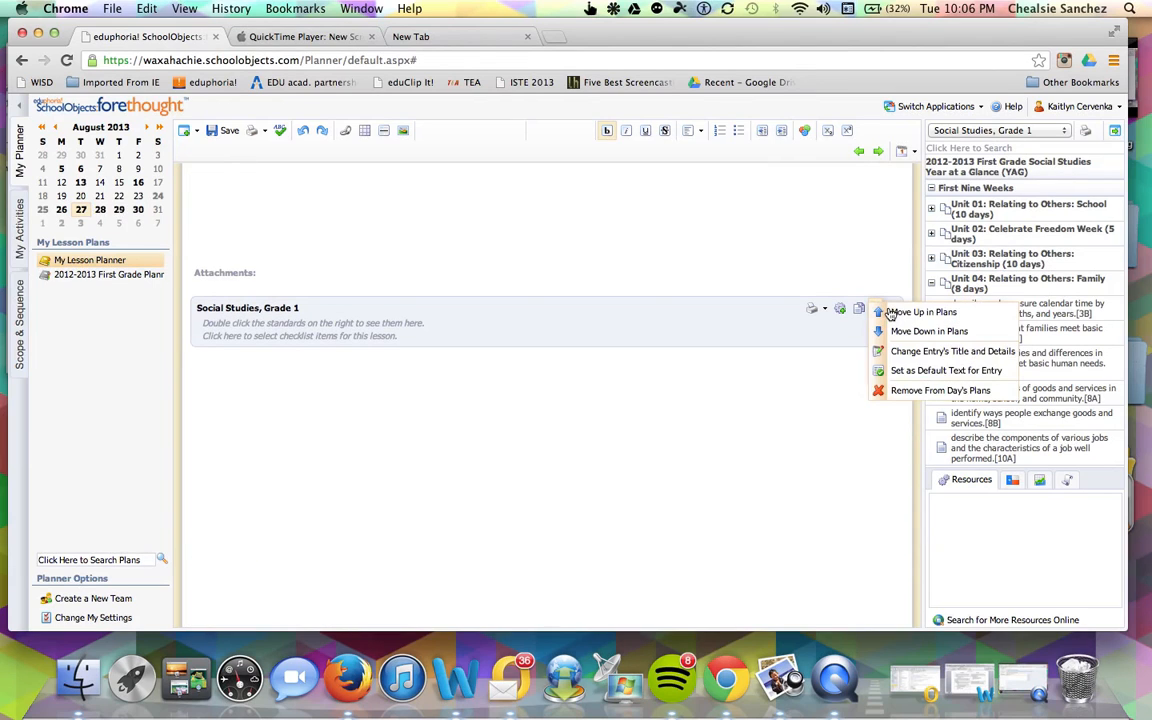
left_click(899, 373)
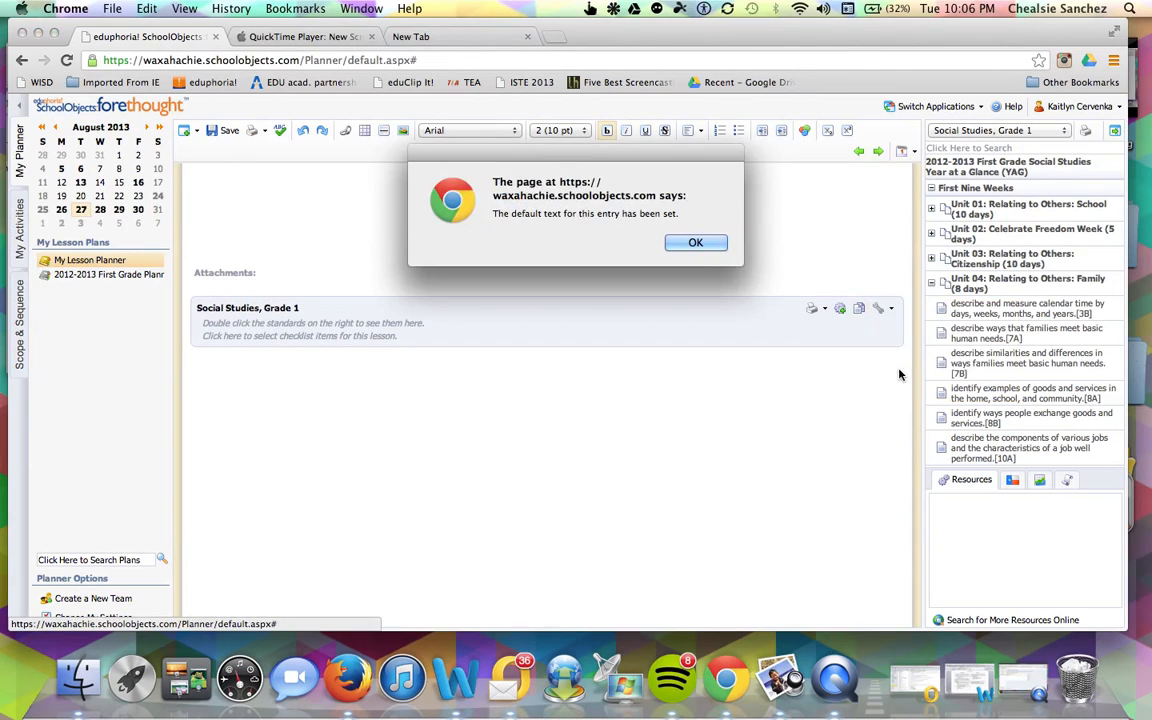
left_click(692, 243)
Clear all template text from the Health Education, Grade 1 entry and set the blank content as its default text.
scroll(473, 478, "down", 10)
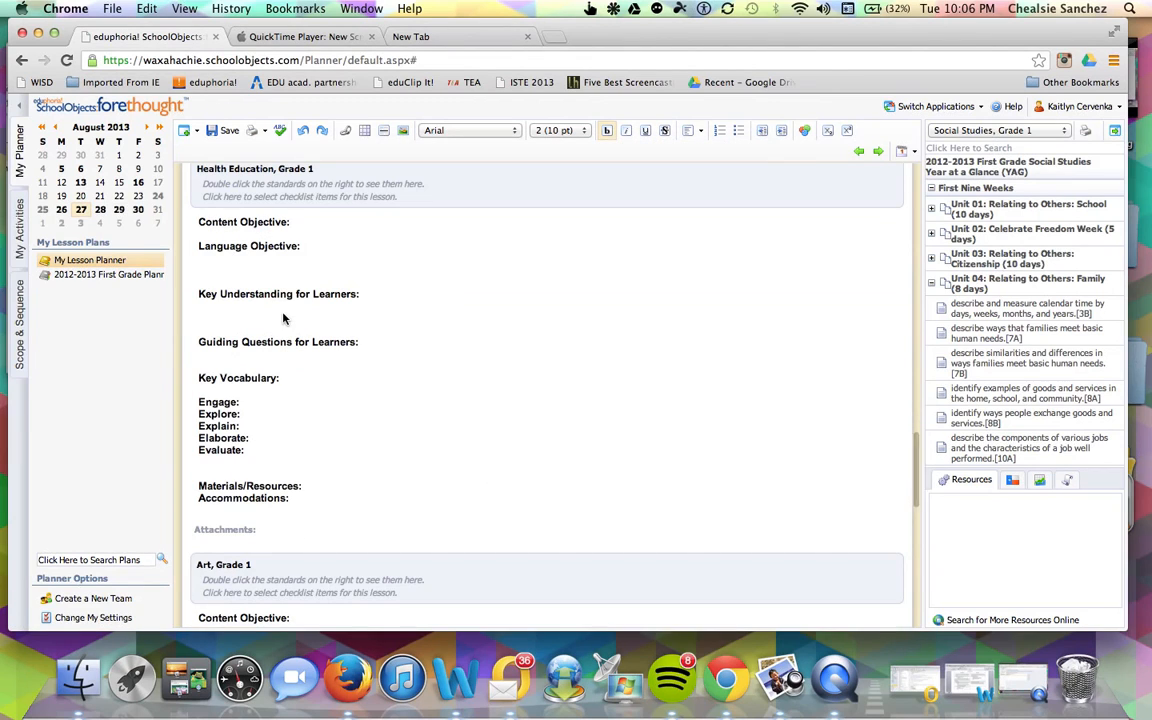
left_click(283, 318)
key("super+a")
key("BackSpace")
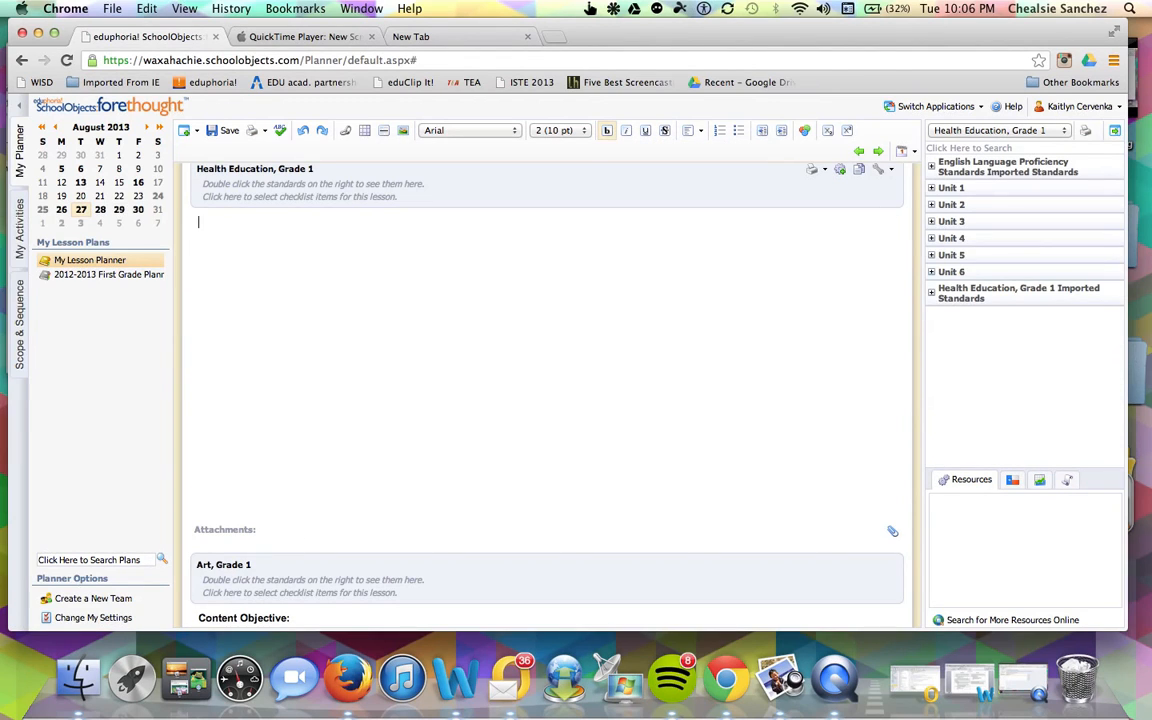
scroll(735, 265, "up", 3)
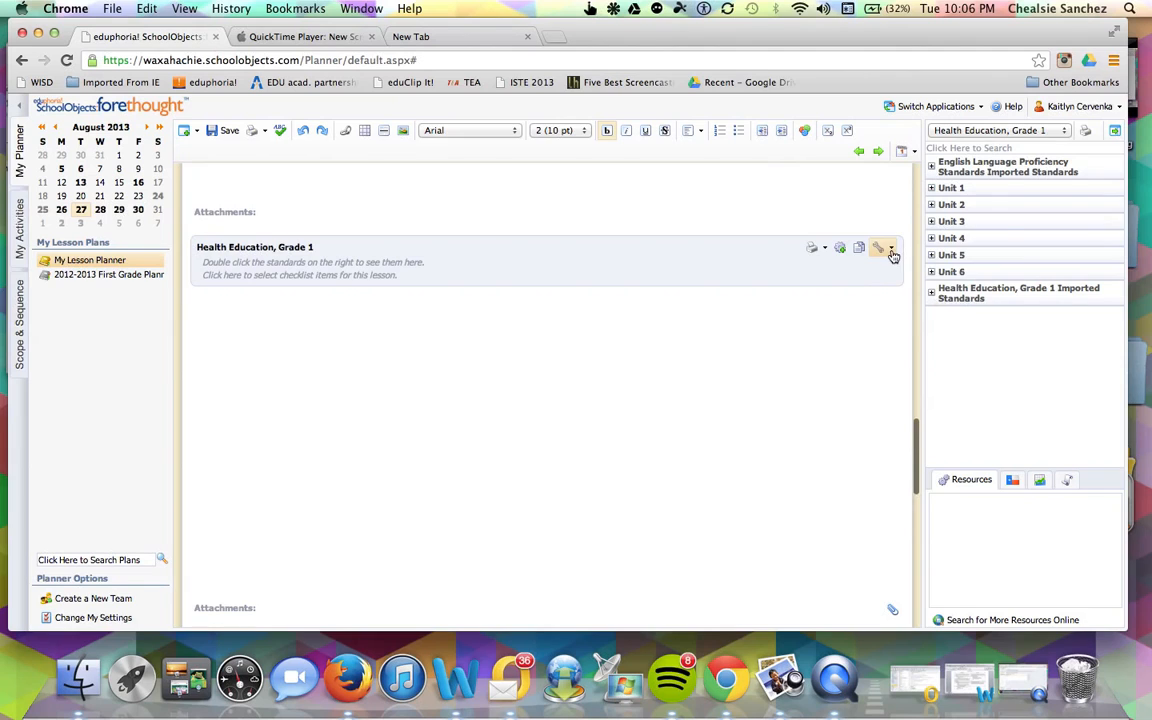
left_click(882, 249)
left_click(885, 310)
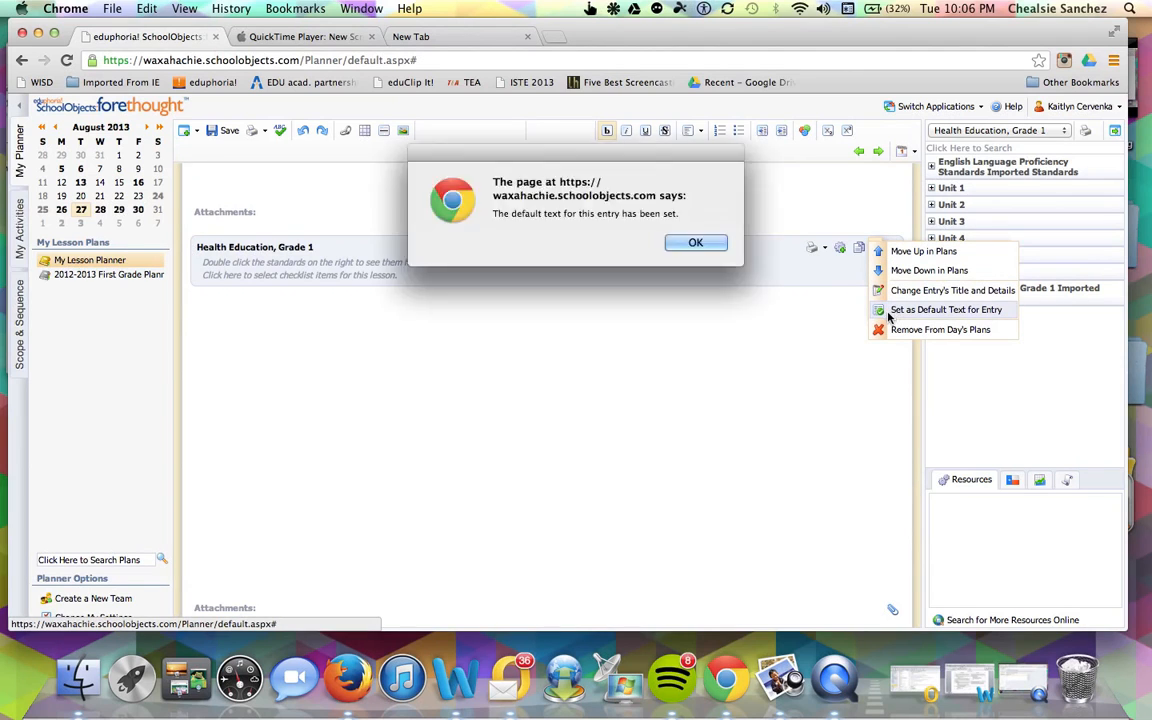
left_click(695, 243)
Clear all template text from the Art, Grade 1 entry and set the blank content as its default text.
scroll(501, 450, "down", 5)
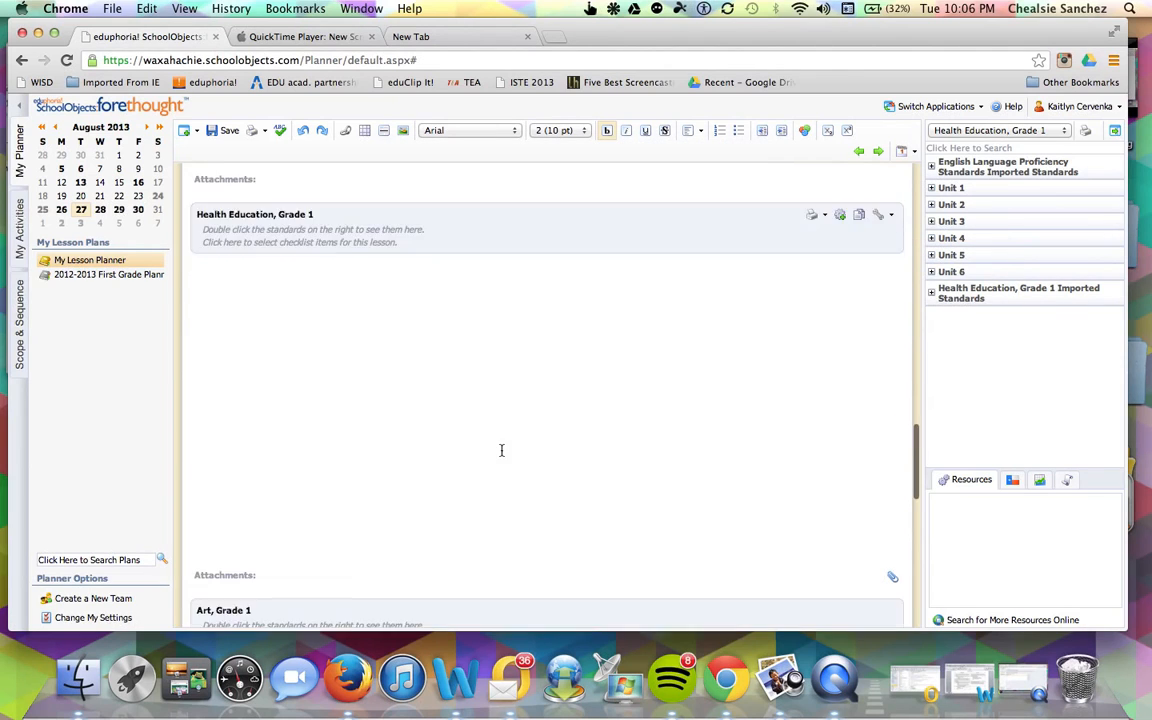
left_click(287, 408)
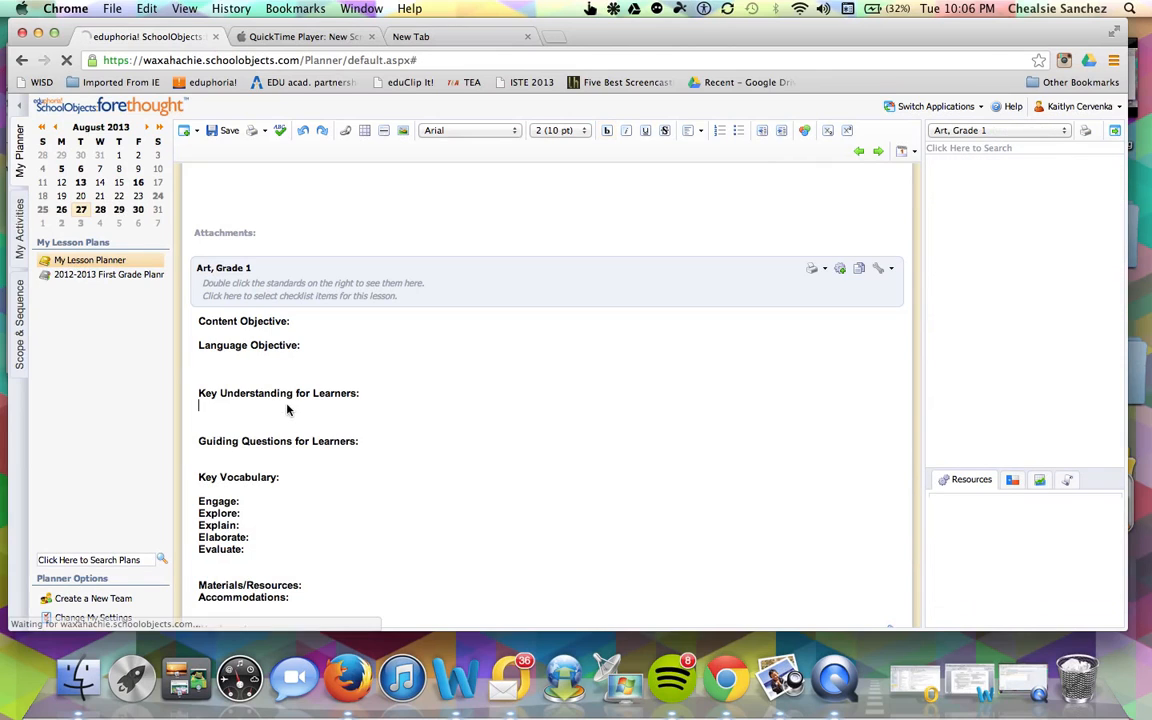
key("BackSpace")
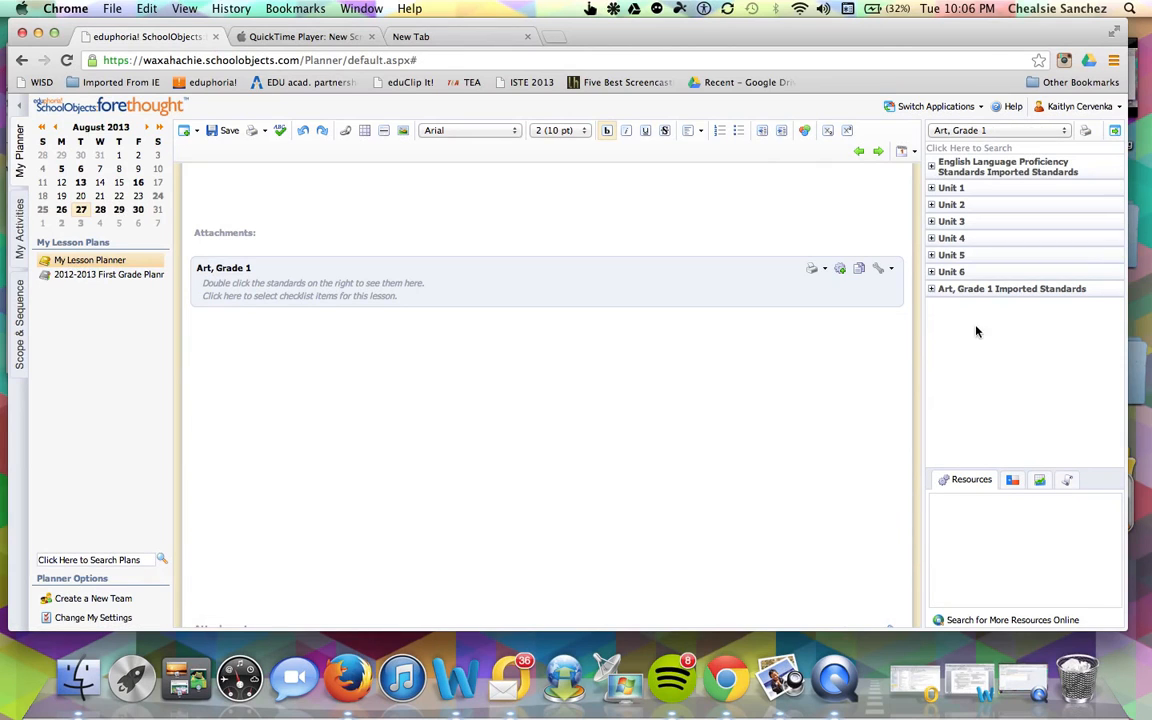
left_click(880, 268)
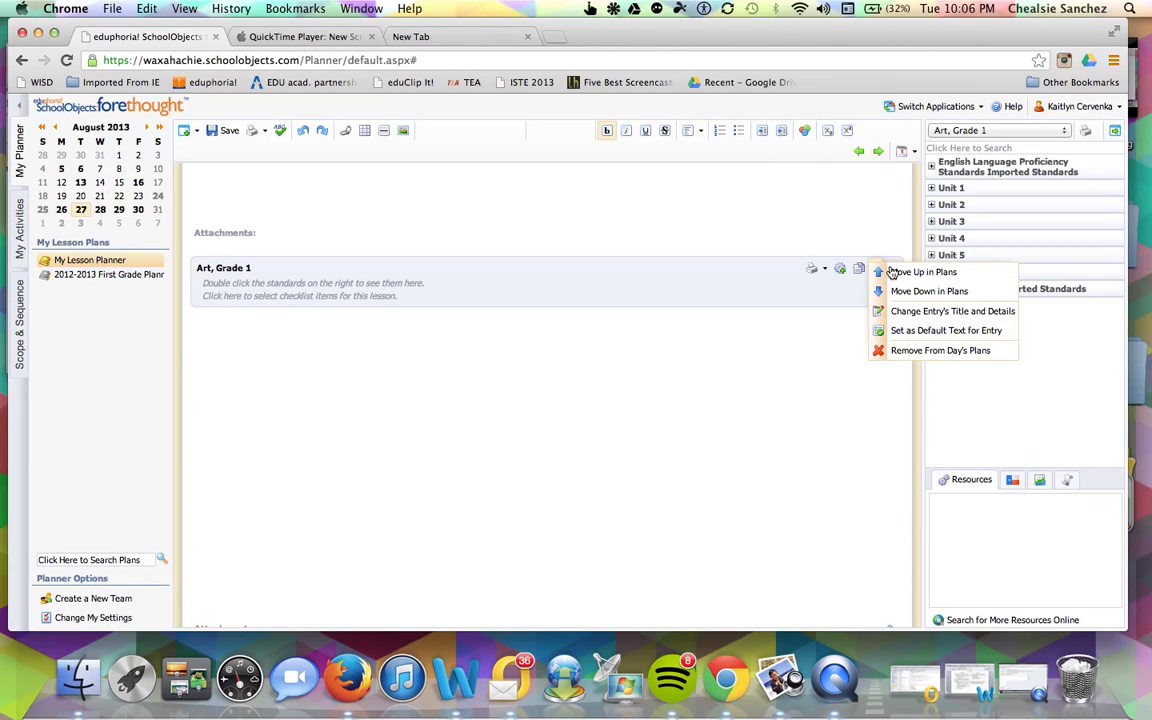
left_click(893, 333)
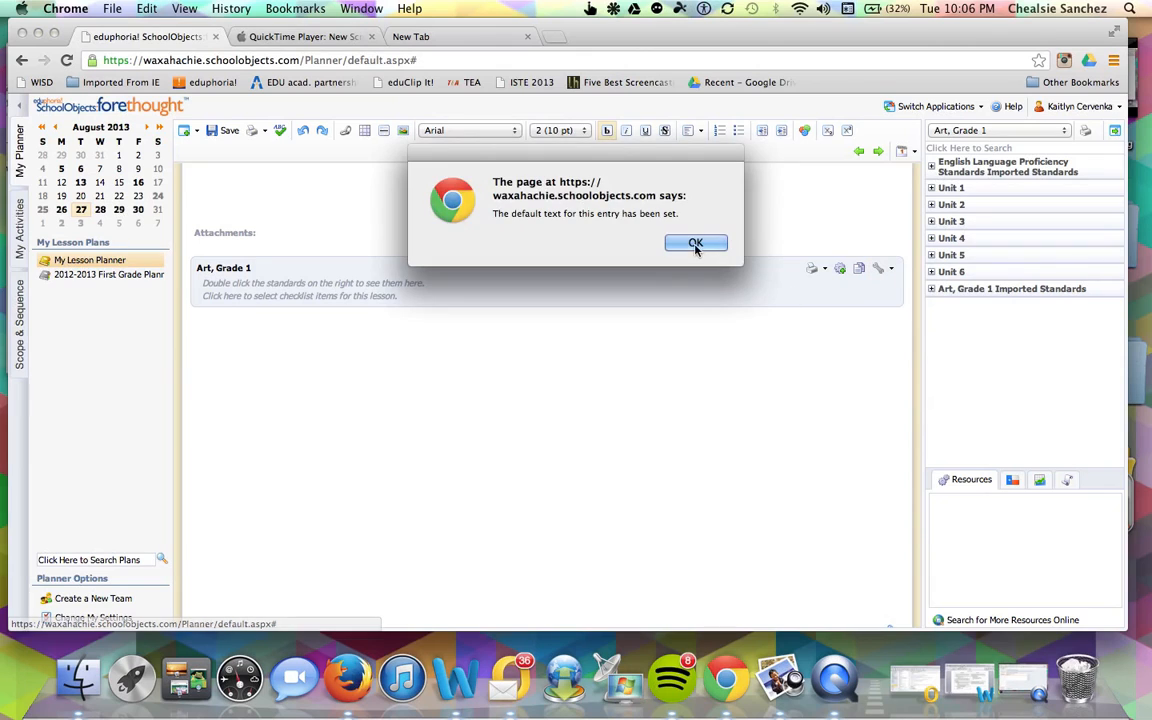
left_click(695, 247)
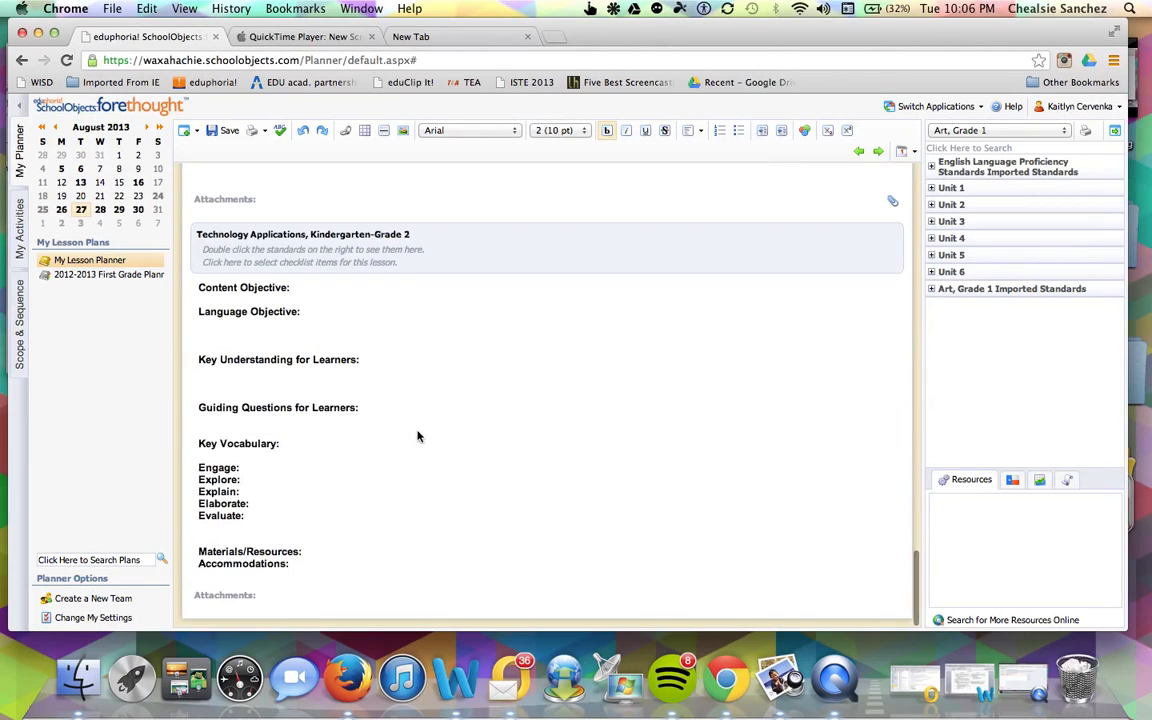
Clear all template text from the Technology Applications, Kindergarten-Grade 2 entry and set the blank content as its default text.
left_click(251, 362)
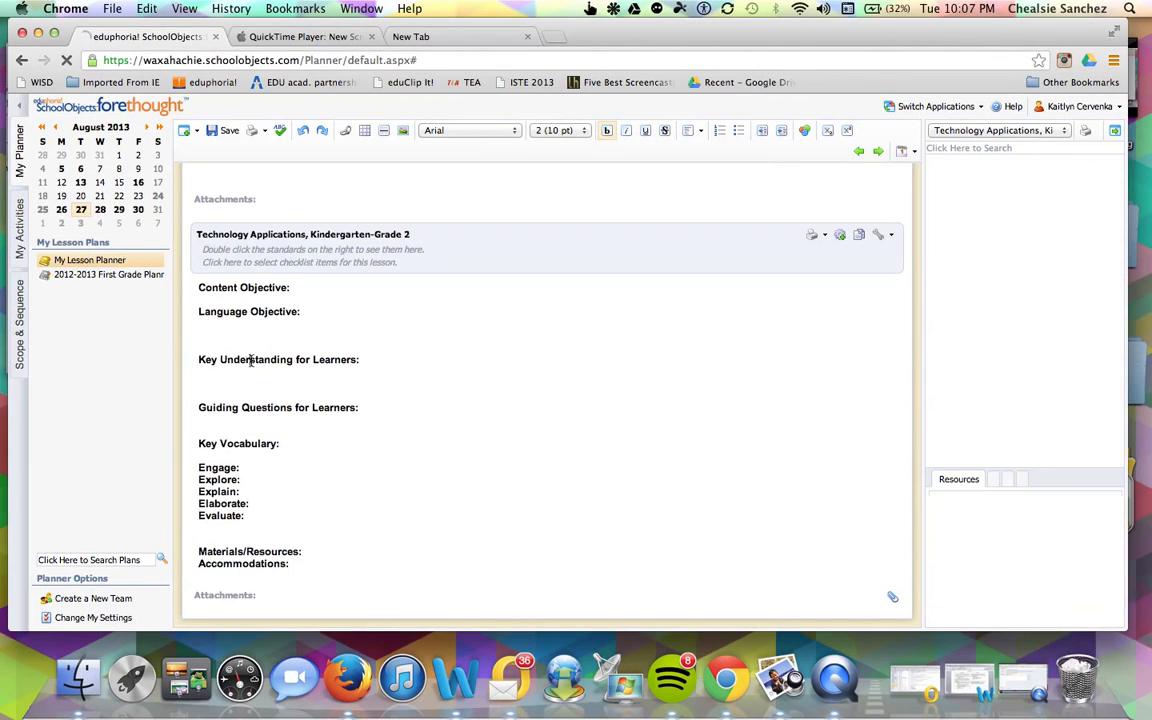
key("super+a")
key("BackSpace")
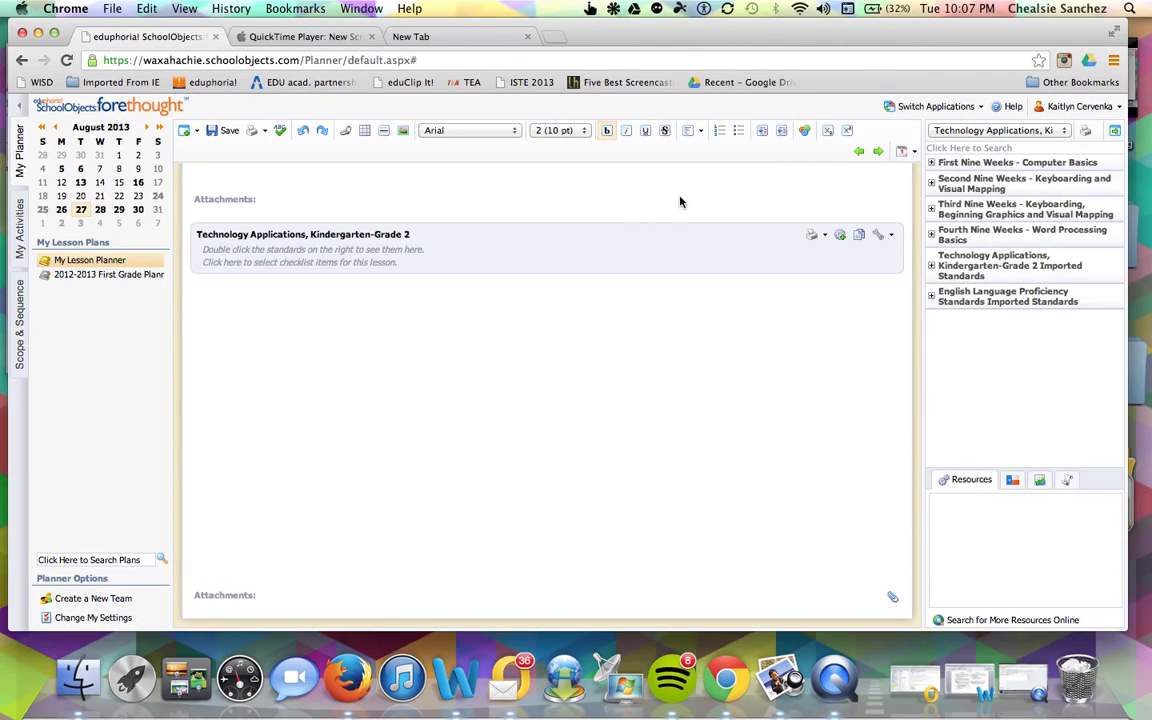
left_click(882, 234)
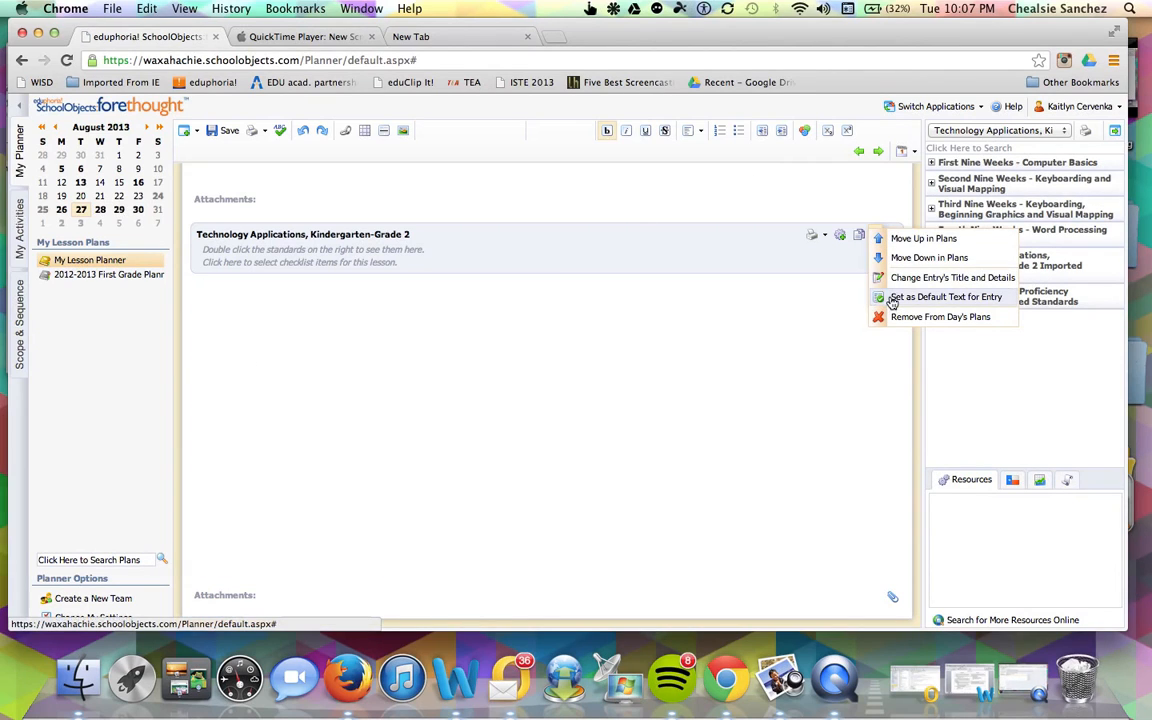
left_click(893, 297)
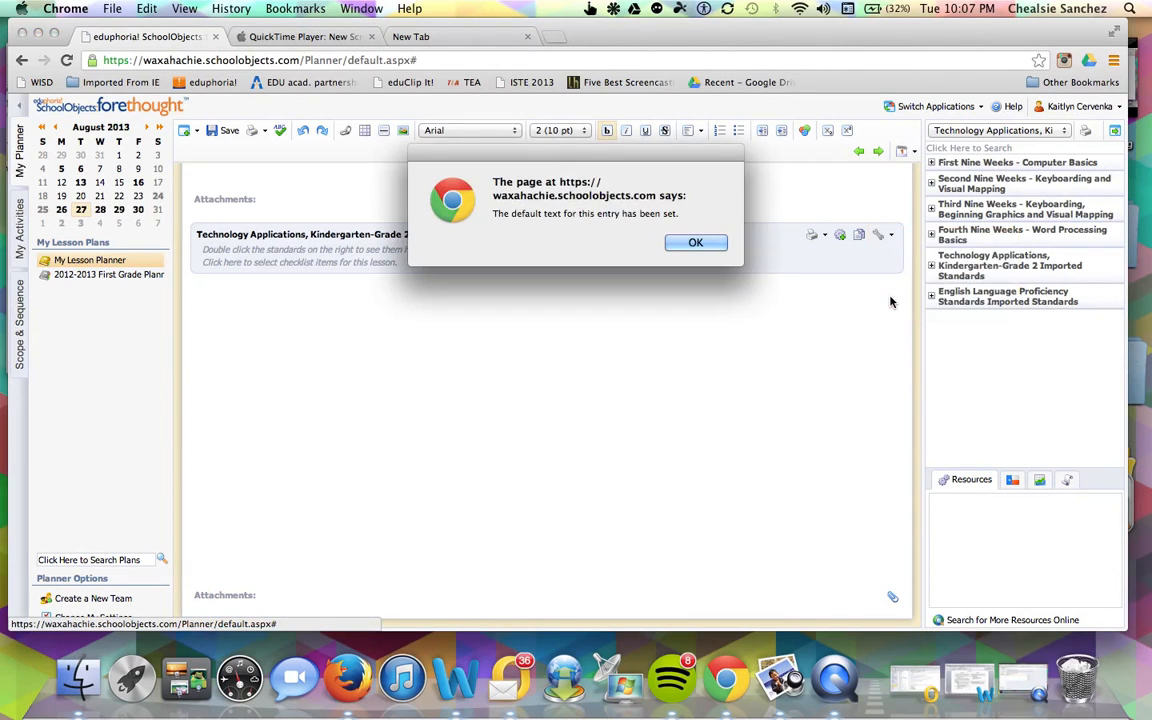
left_click(689, 246)
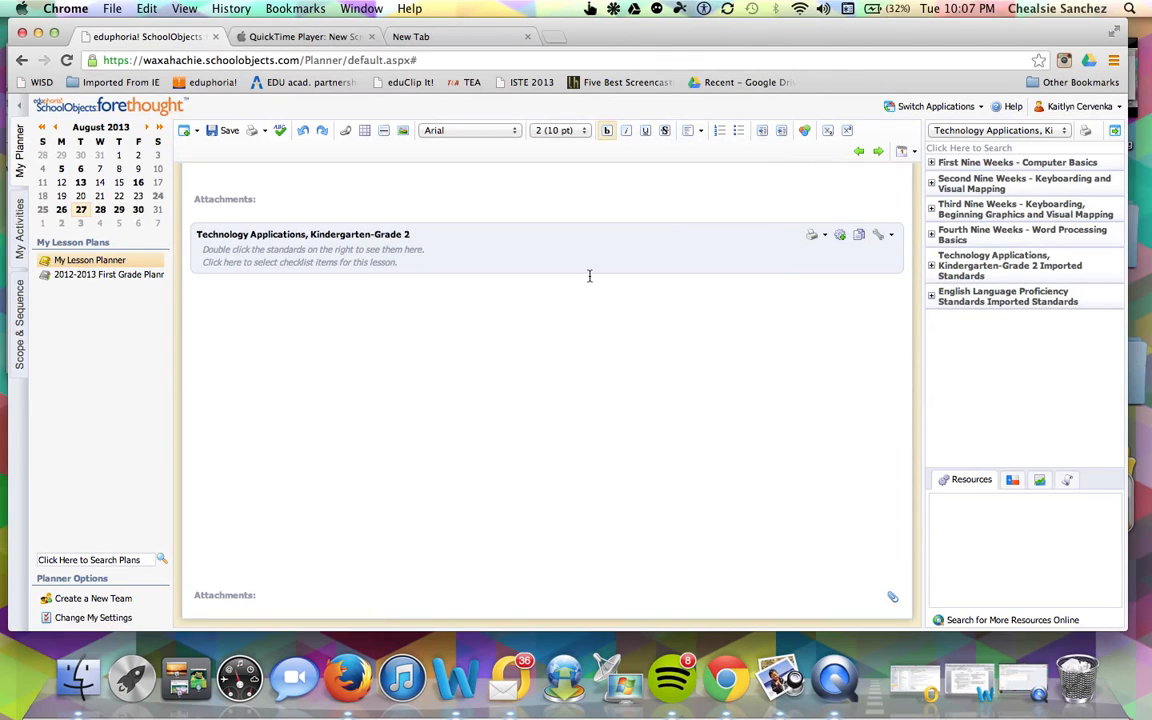
Reopen the plans for Tuesday, August 27, 2013 and check the content of every course entry.
left_click(102, 214)
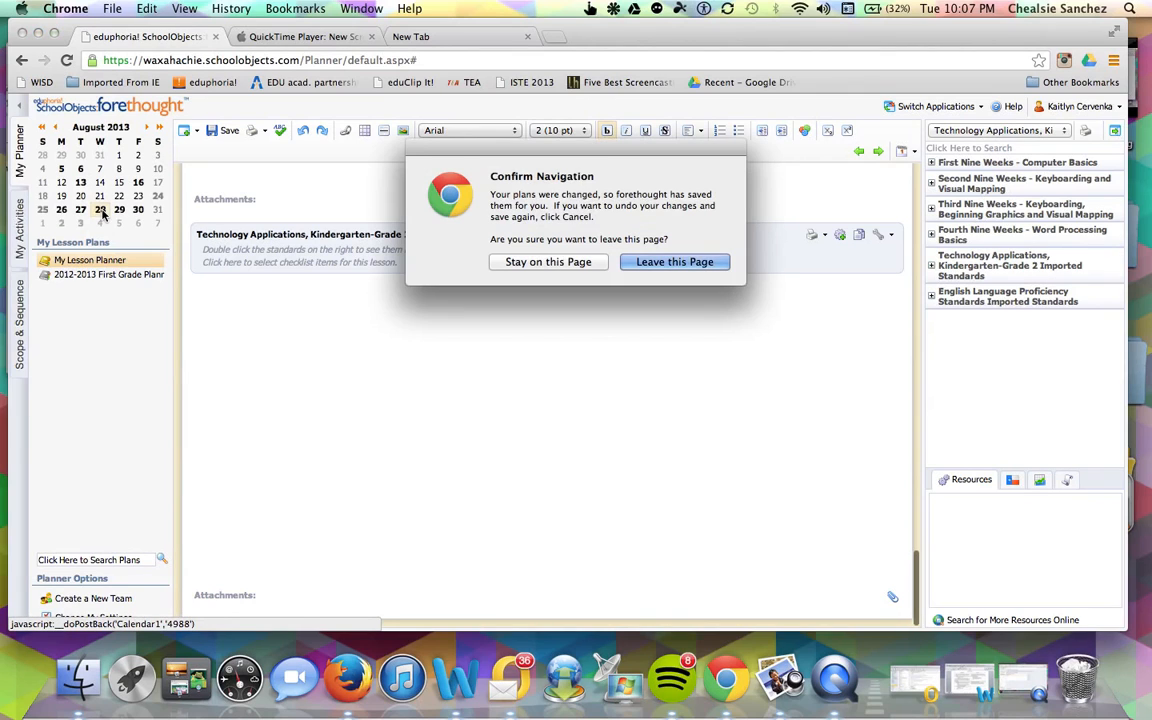
left_click(560, 268)
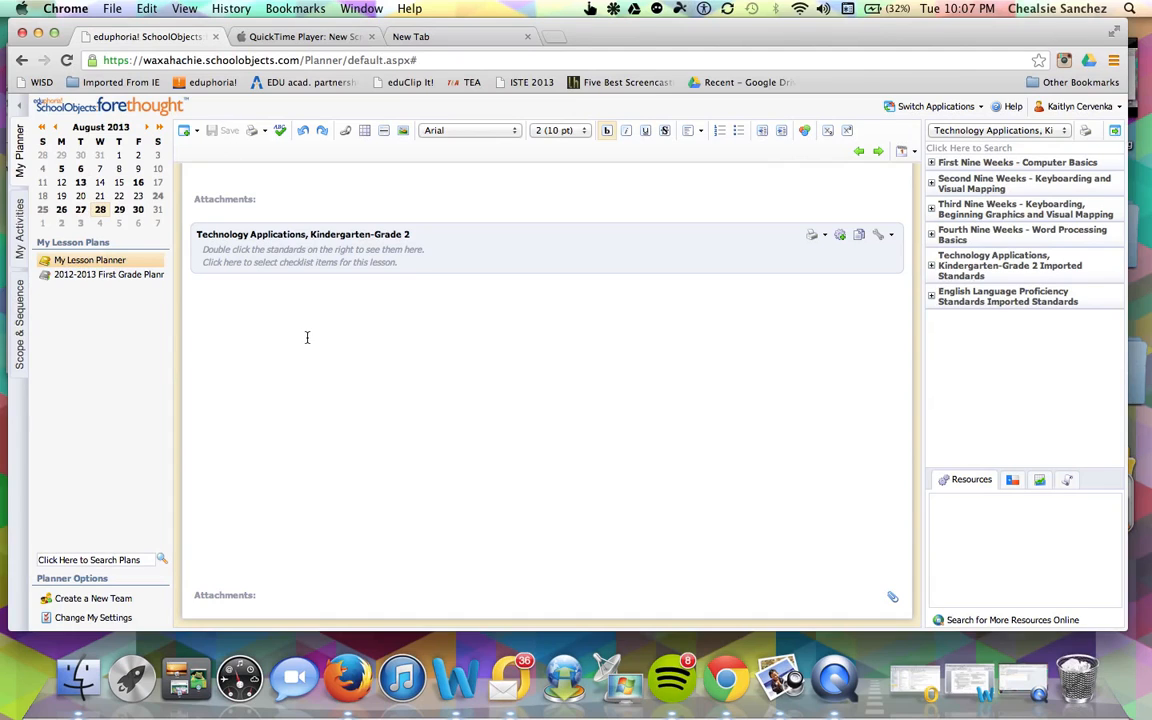
left_click(82, 209)
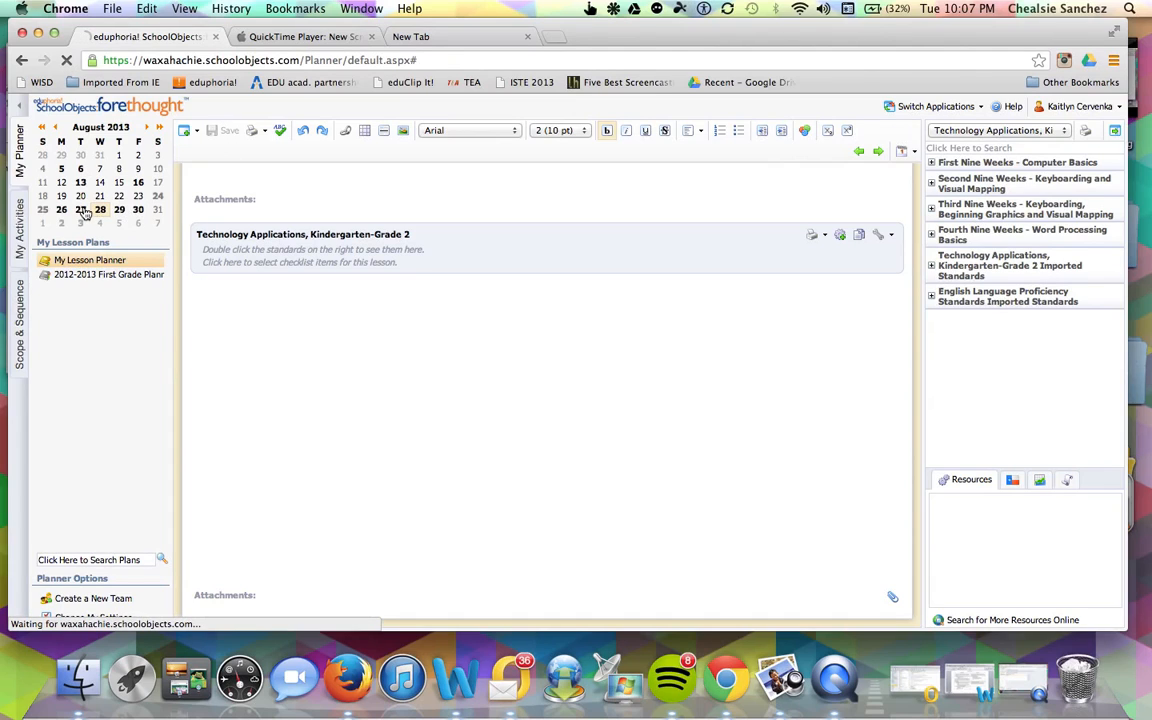
left_click(82, 210)
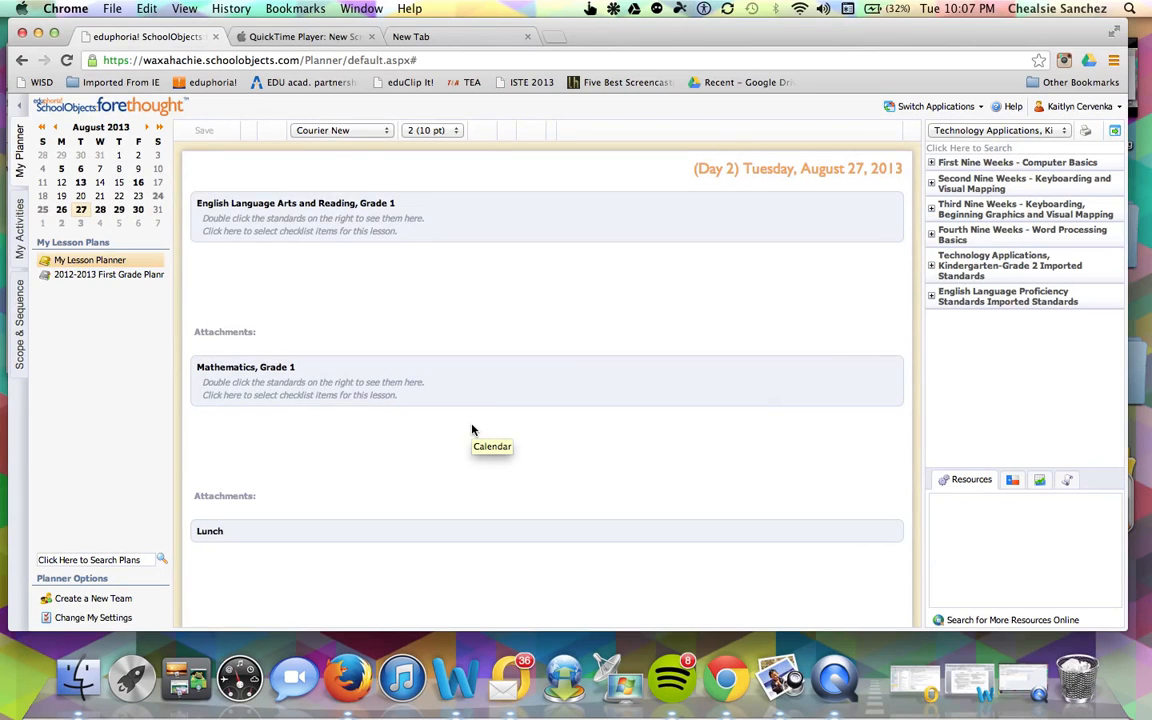
scroll(437, 463, "down", 5)
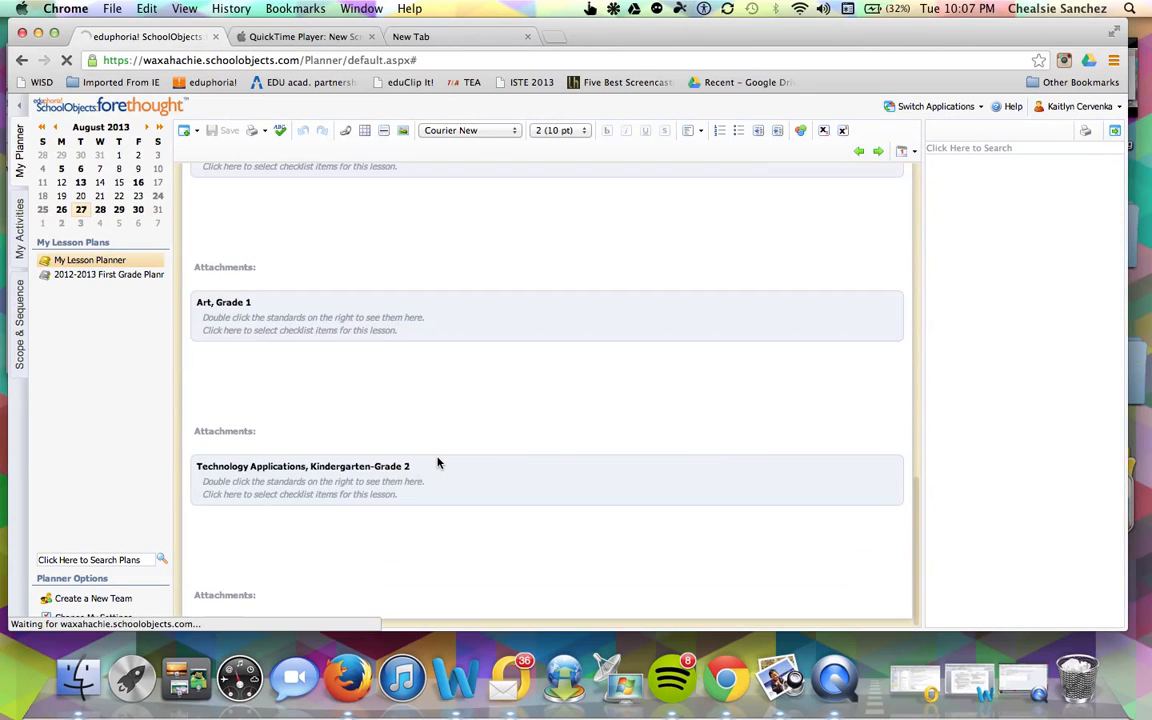
scroll(437, 463, "up", 10)
scroll(437, 463, "down", 10)
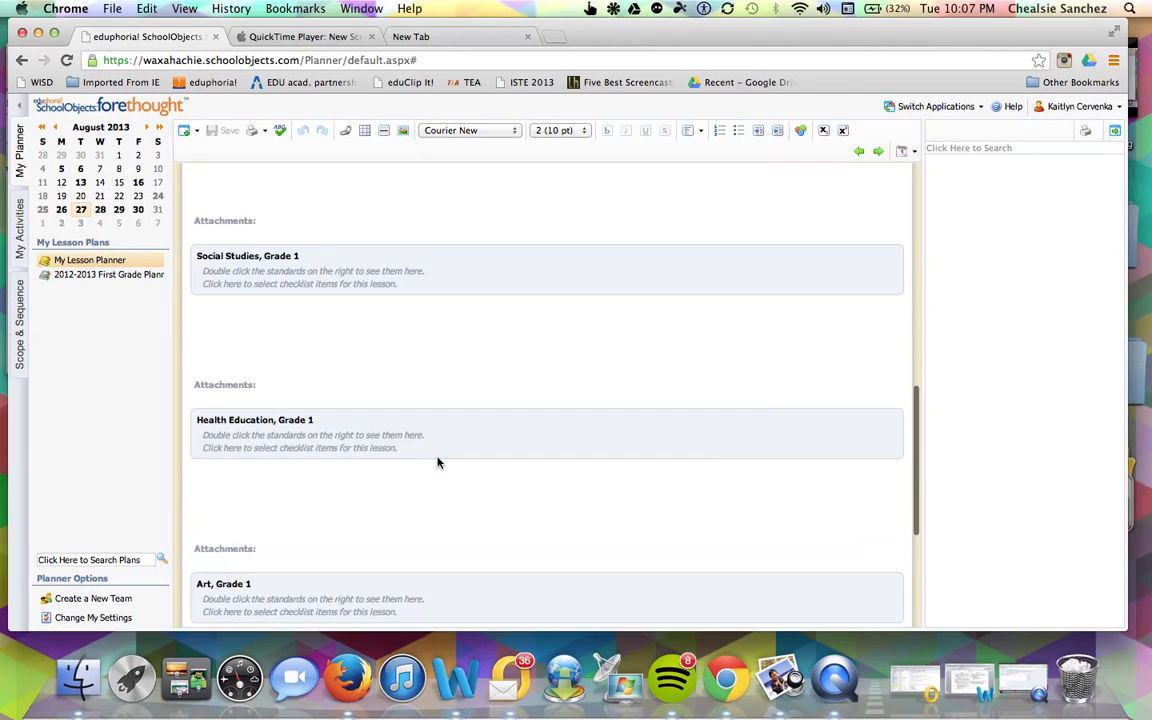
Delete the plans for Wednesday, August 28, 2013 and confirm replacing them with the current schedule.
left_click(100, 210)
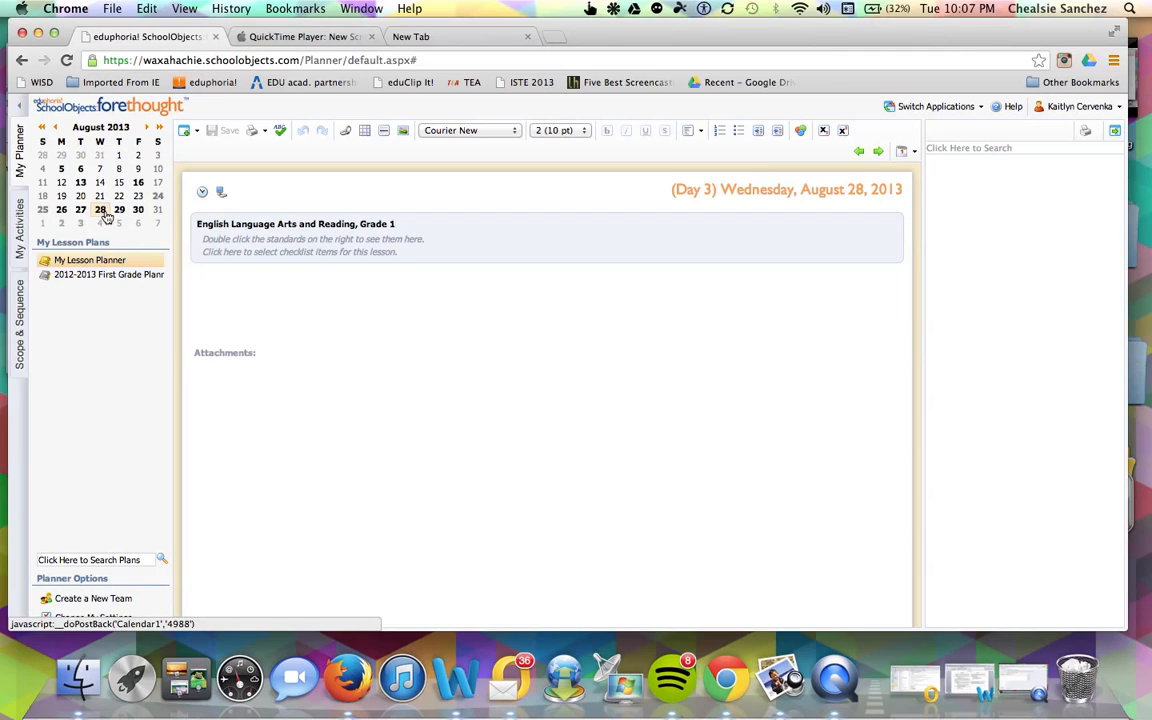
left_click(185, 130)
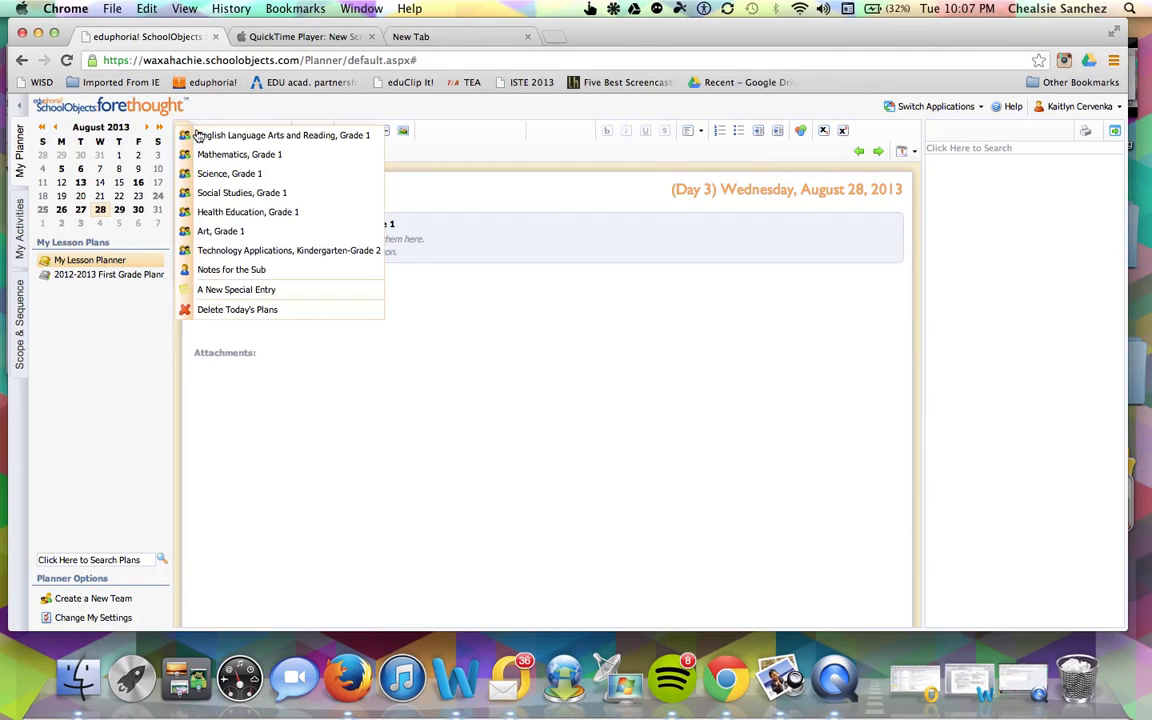
left_click(229, 310)
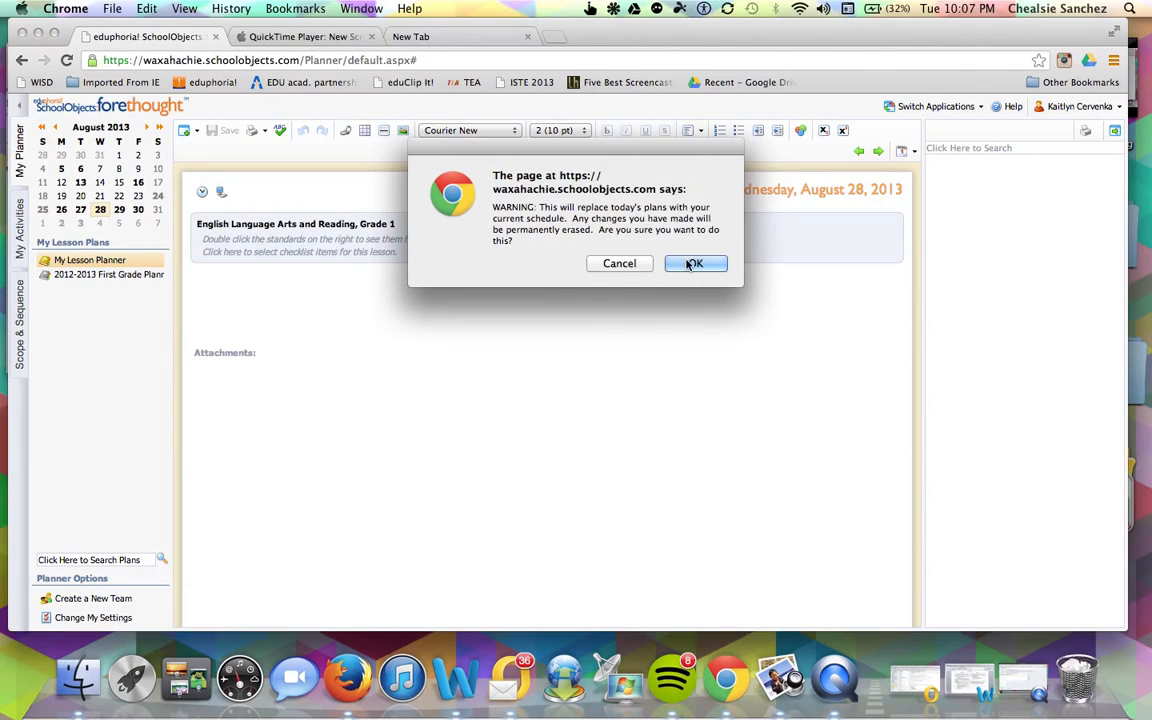
left_click(687, 264)
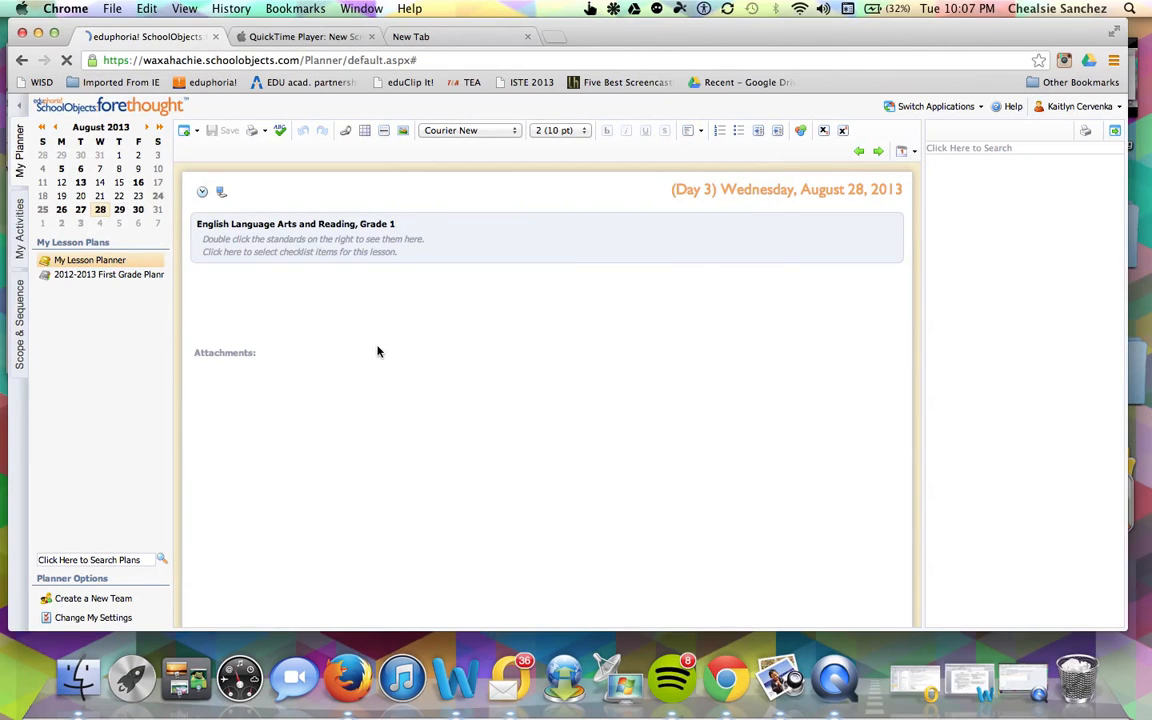
Delete the plans for Thursday, August 29, 2013, confirm replacing them with the current schedule, and check the day's entries.
left_click(122, 214)
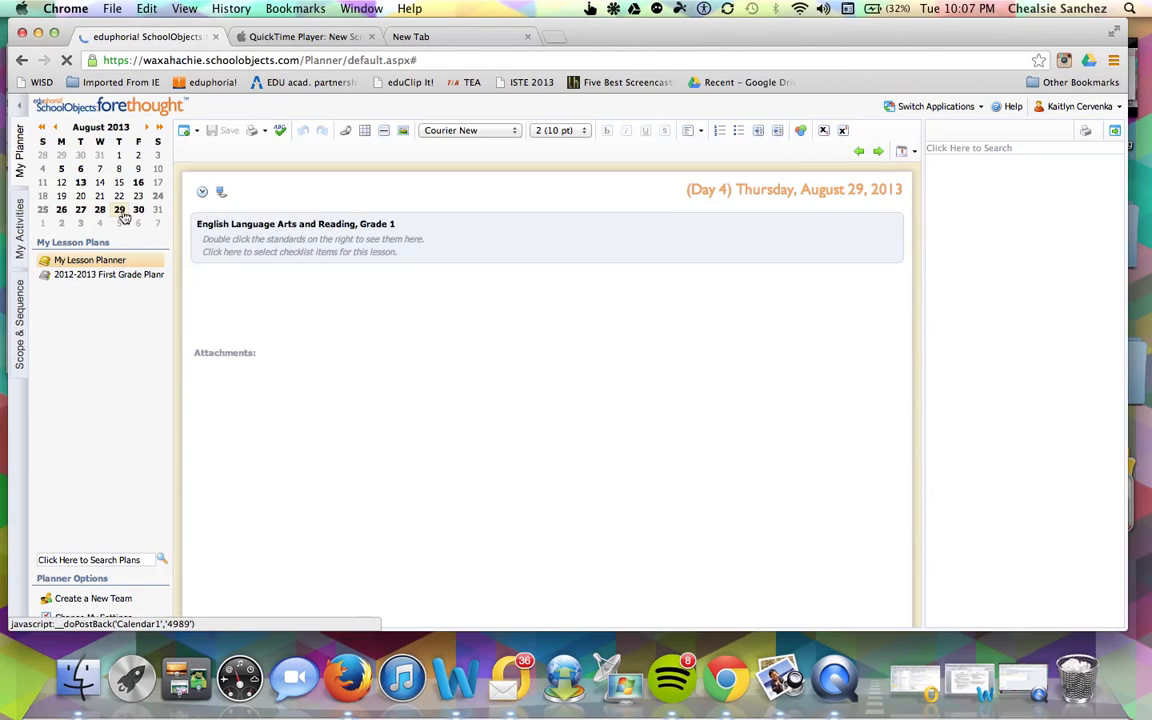
left_click(185, 130)
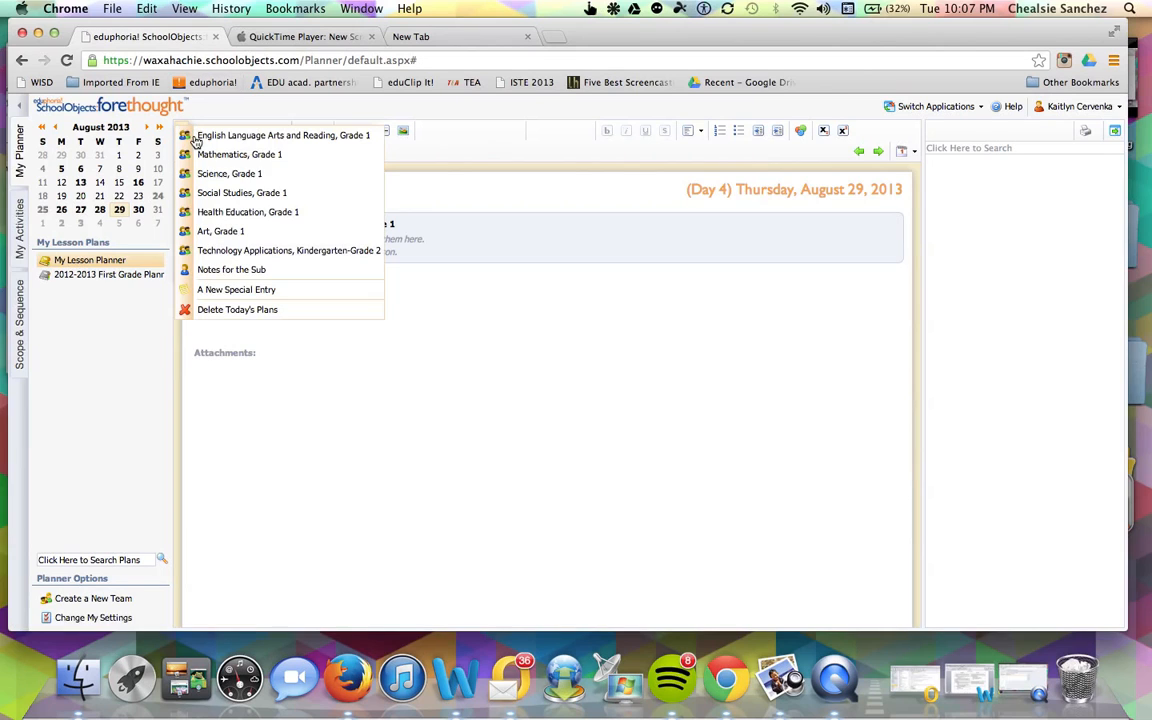
left_click(265, 312)
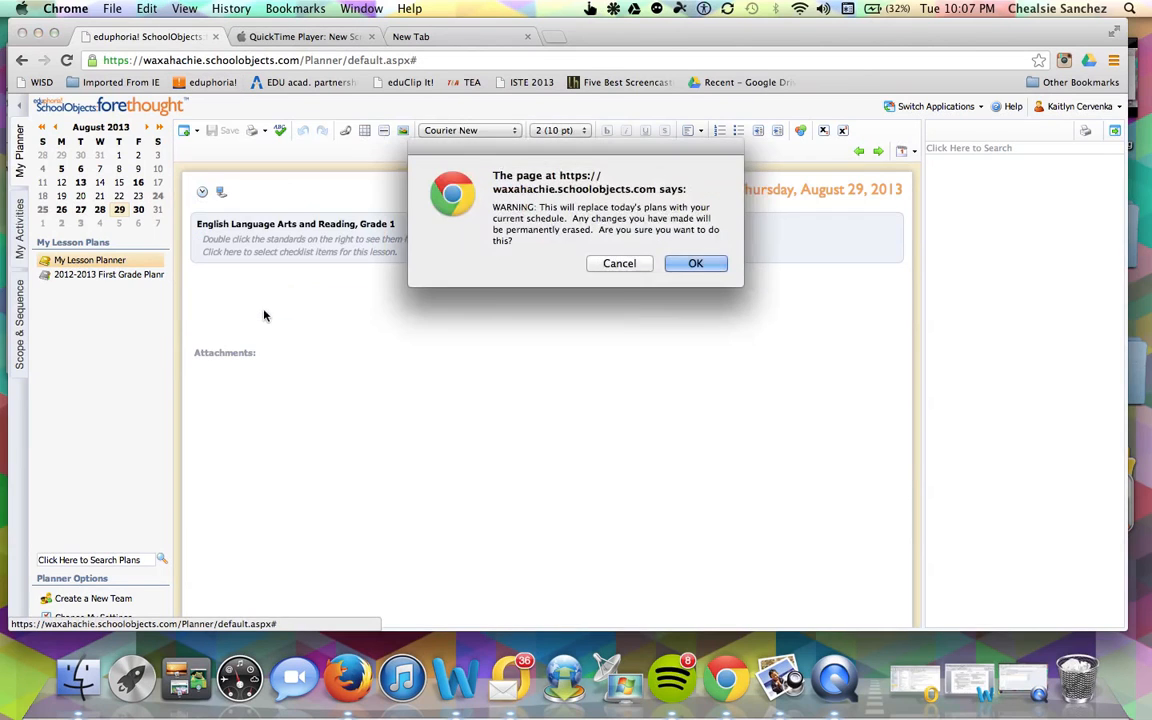
left_click(692, 266)
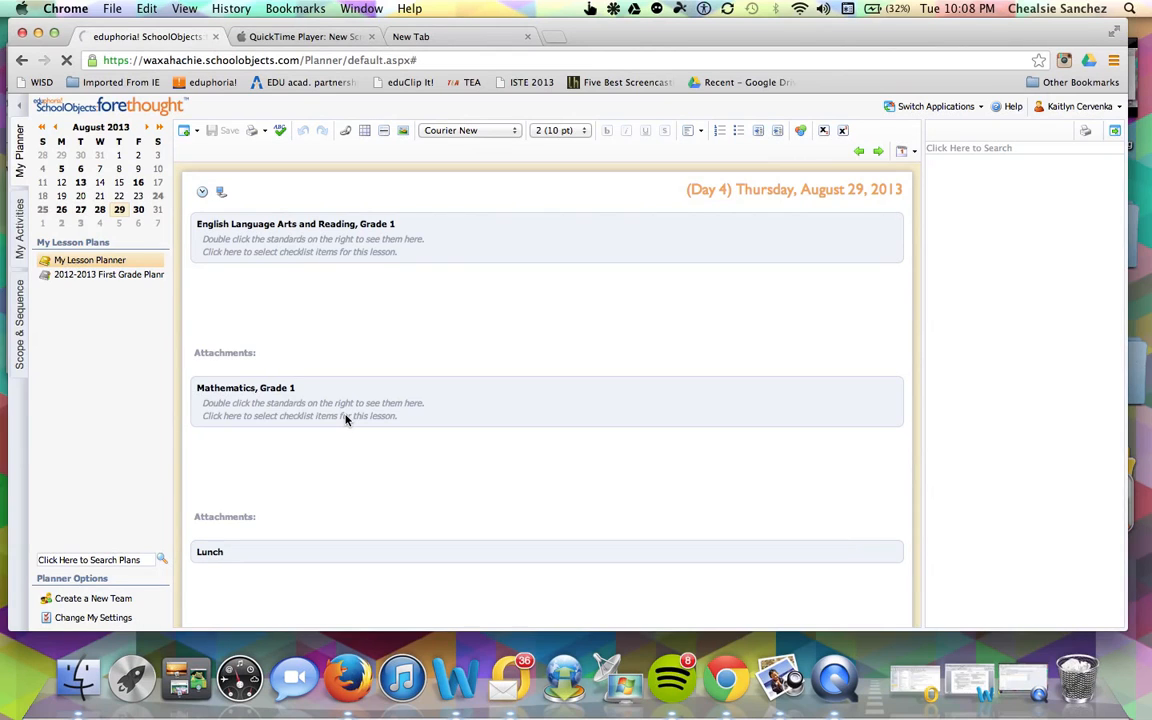
scroll(346, 419, "down", 5)
scroll(346, 419, "up", 5)
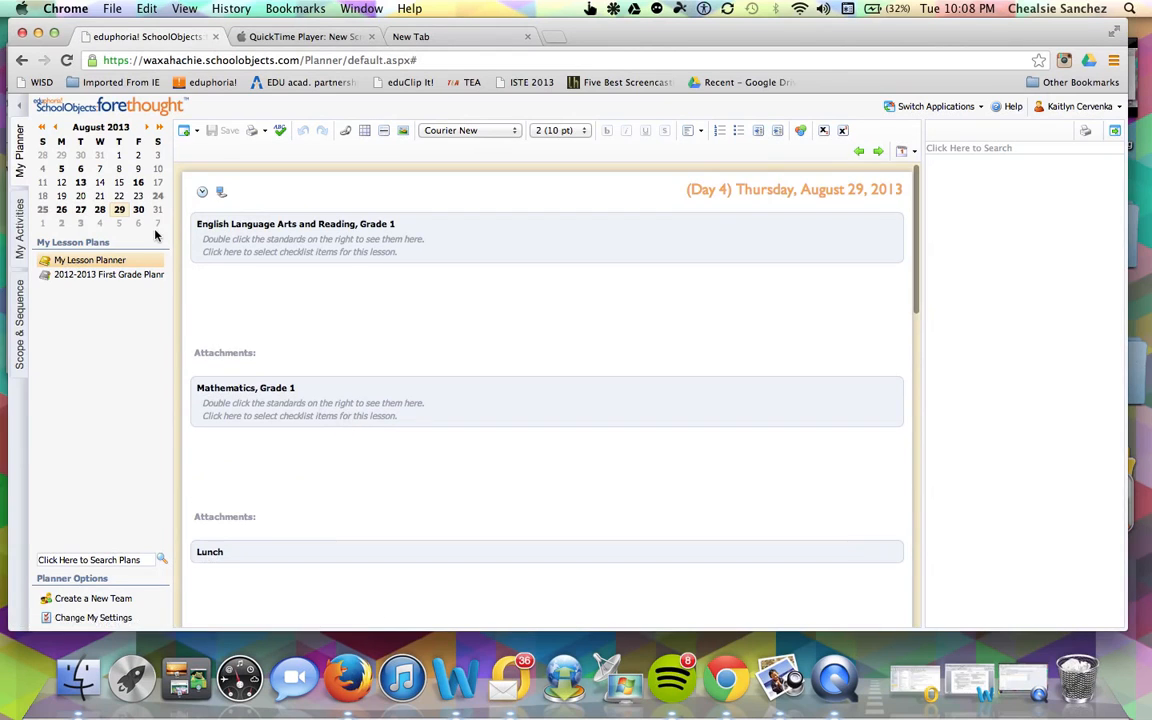
Delete the plans for Friday, August 30, 2013, confirm replacing them with the current schedule, and check the day's entries.
left_click(138, 209)
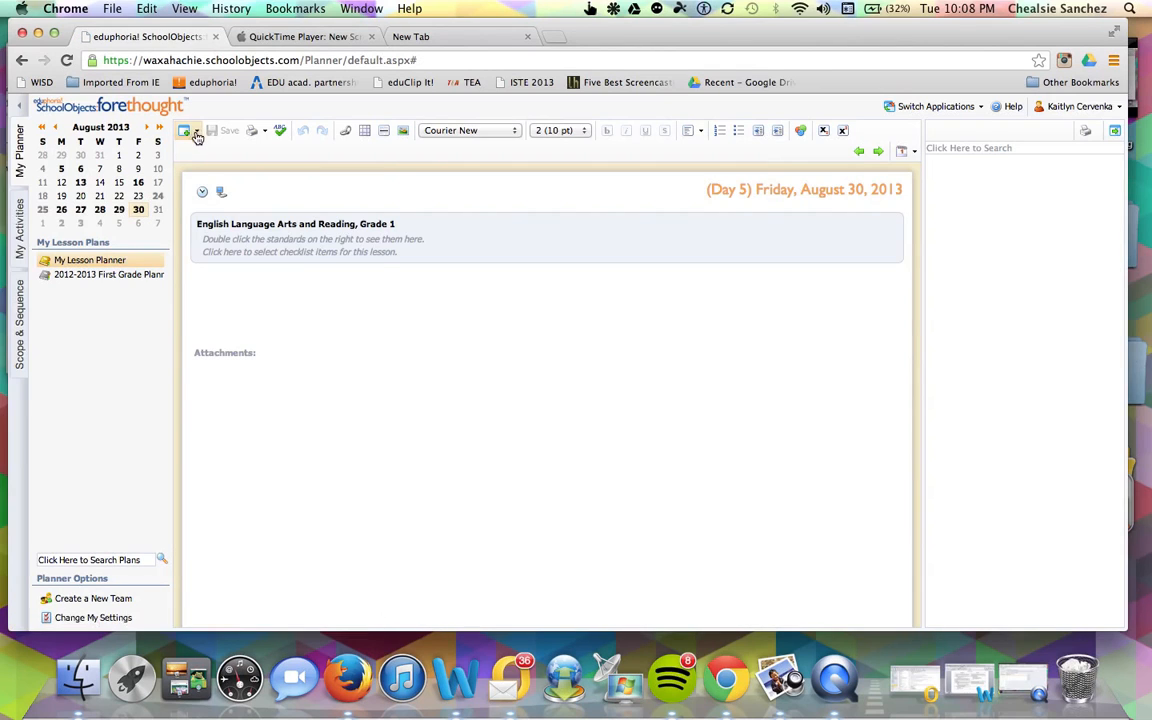
left_click(178, 127)
left_click(240, 310)
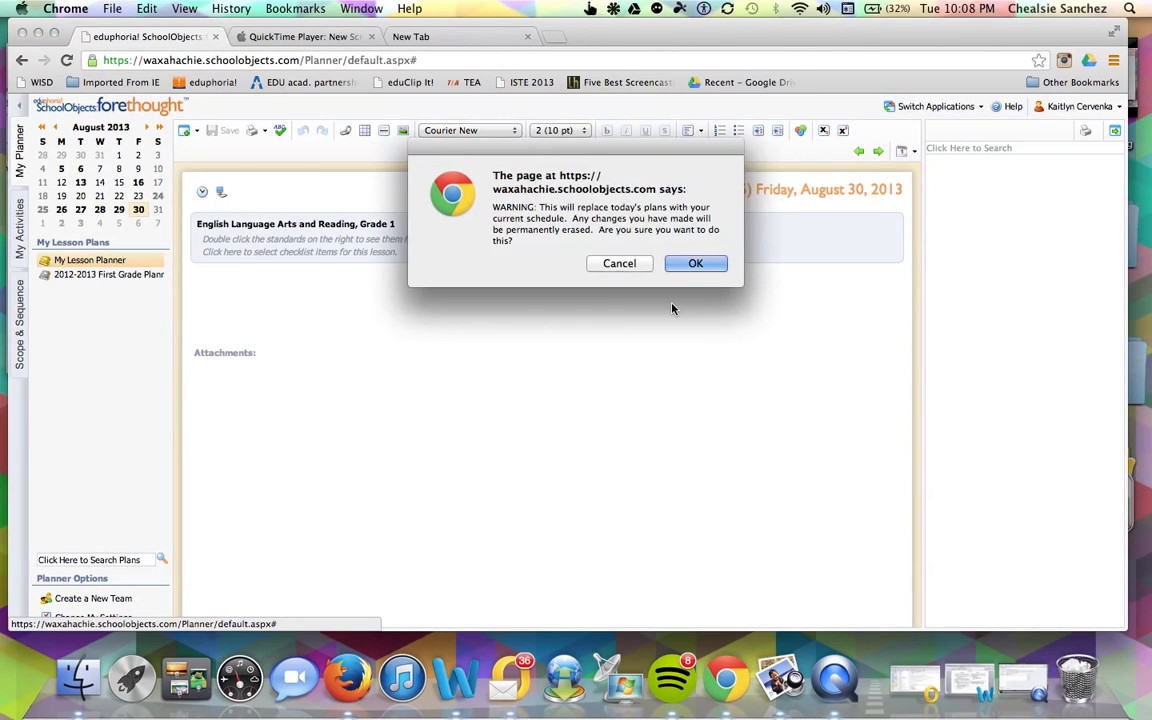
left_click(697, 264)
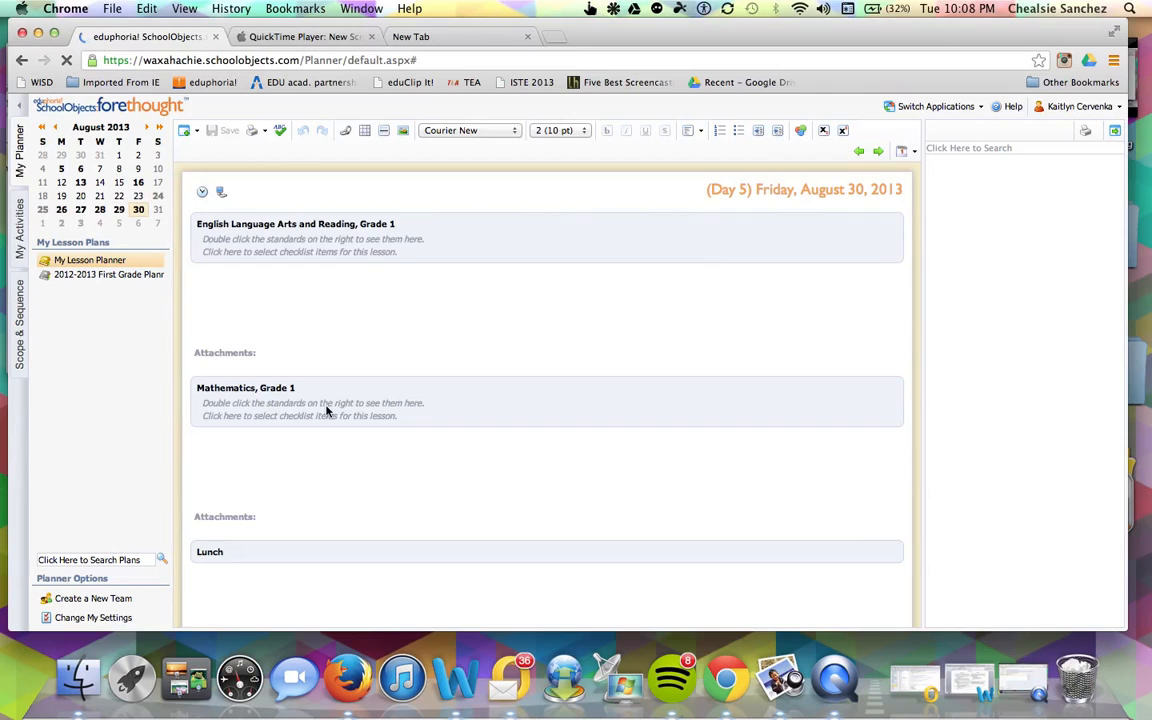
scroll(326, 410, "down", 3)
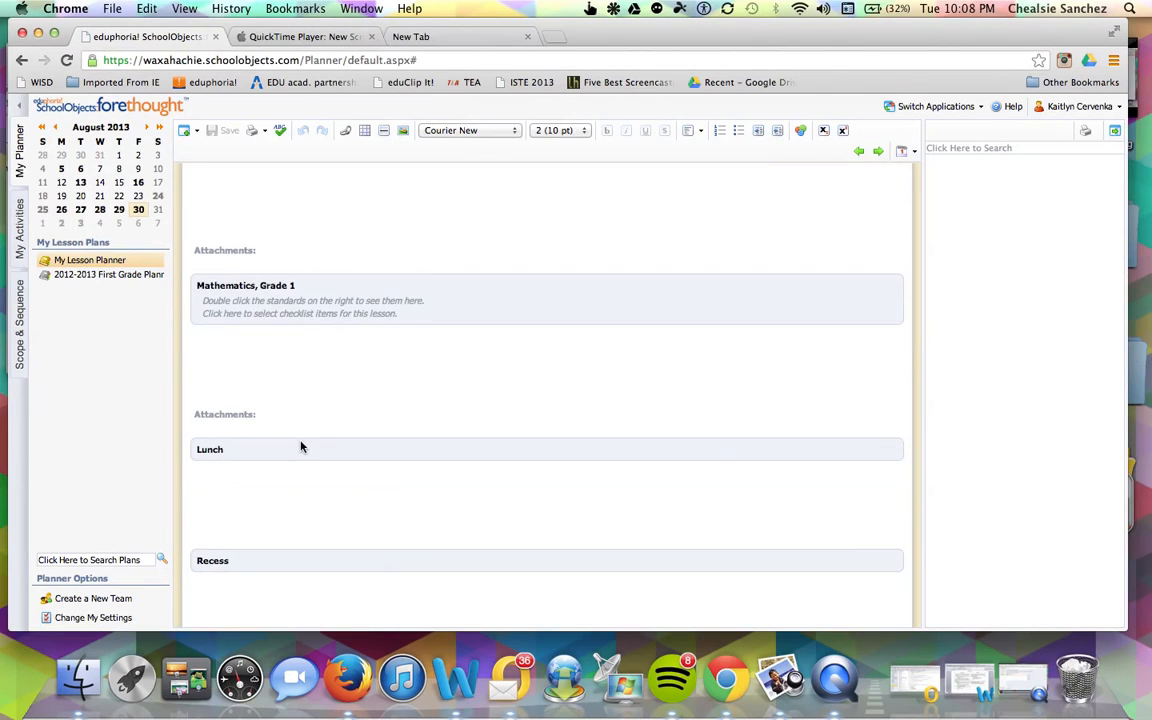
scroll(301, 447, "down", 5)
scroll(301, 447, "up", 10)
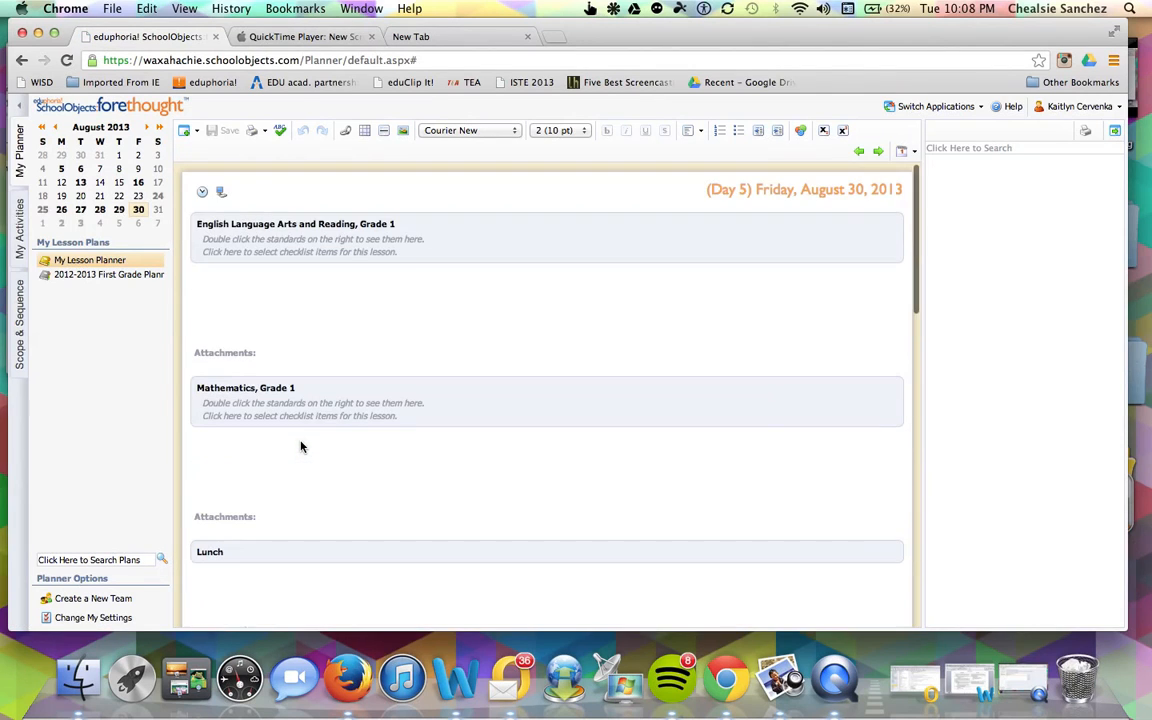